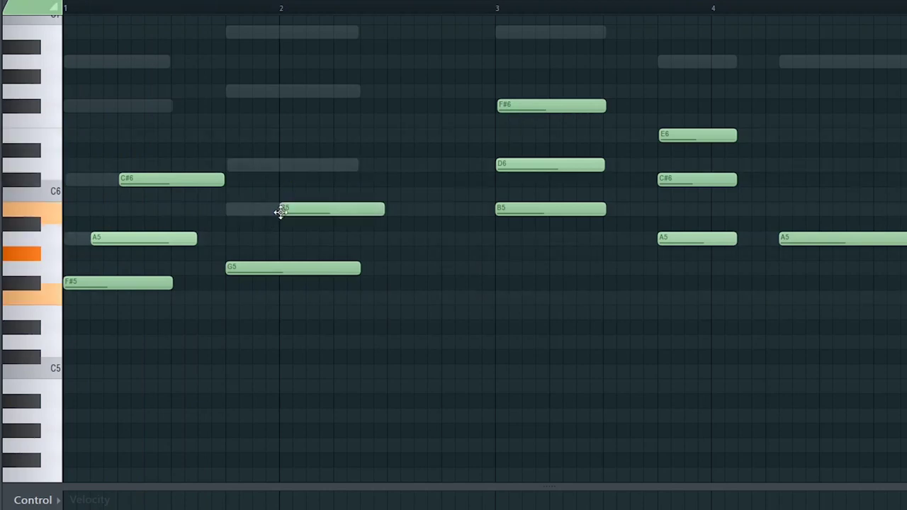
Step: Stagger the two chords in bar 3 by delaying D6, F#6 and C#6, and delete the E6 and long A5 notes
key(space)
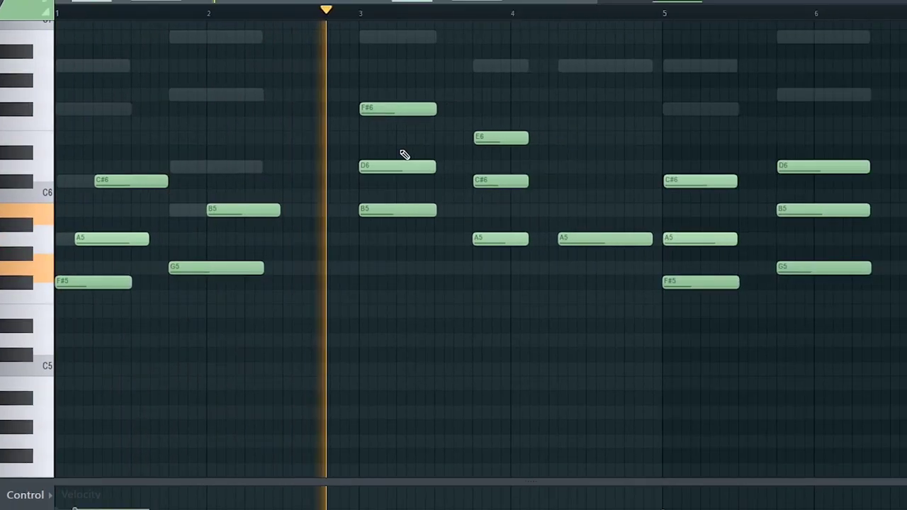
key(space)
drag(398, 165, 408, 165)
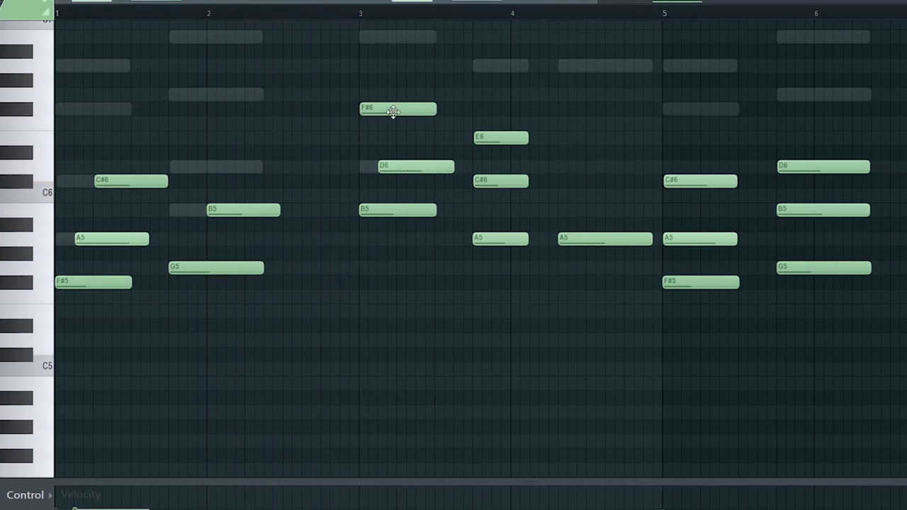
drag(528, 184, 537, 184)
right_click(516, 138)
key(space)
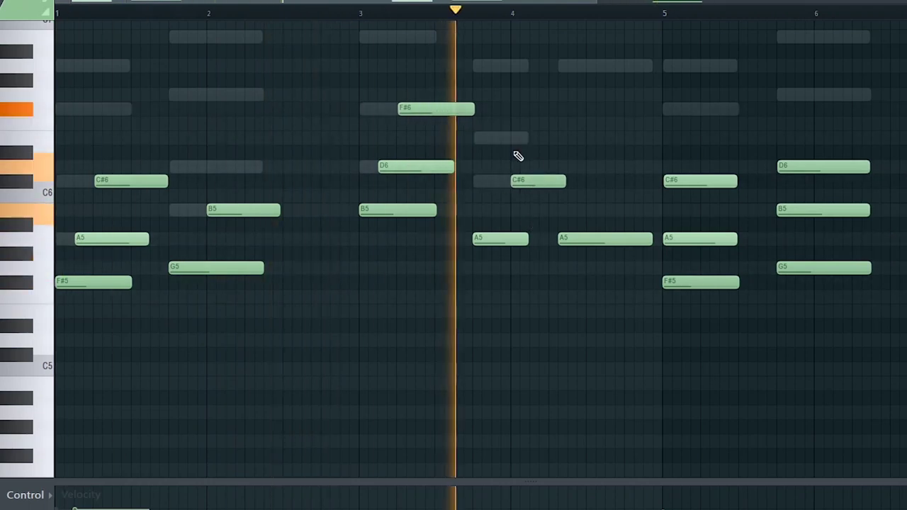
ctrl+scroll(496, 205, down, 2)
key(space)
ctrl+scroll(454, 238, up, 2)
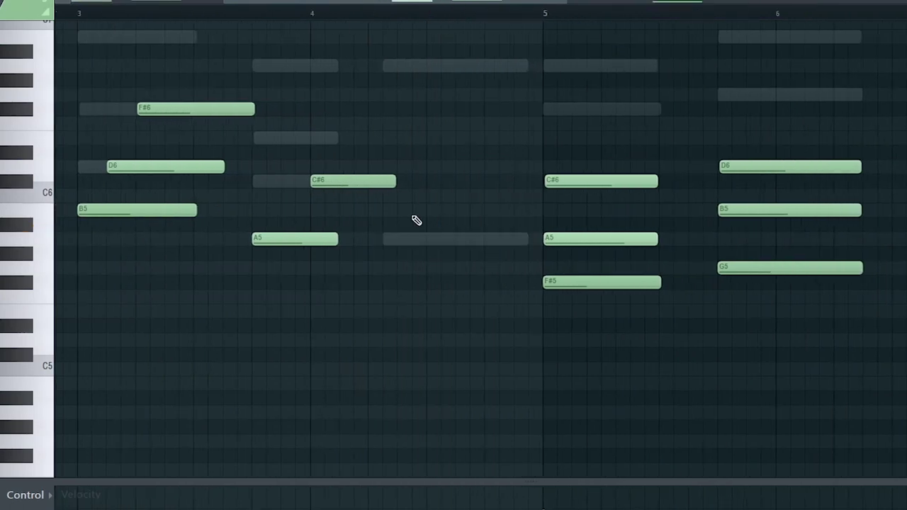
Step: Replace the notes from bar 5 onward with a duplicate of the staggered first four bars
ctrl+scroll(416, 221, down, 2)
ctrl+drag(798, 378, 386, 56)
key(Delete)
key(ctrl+b)
ctrl+click(690, 196)
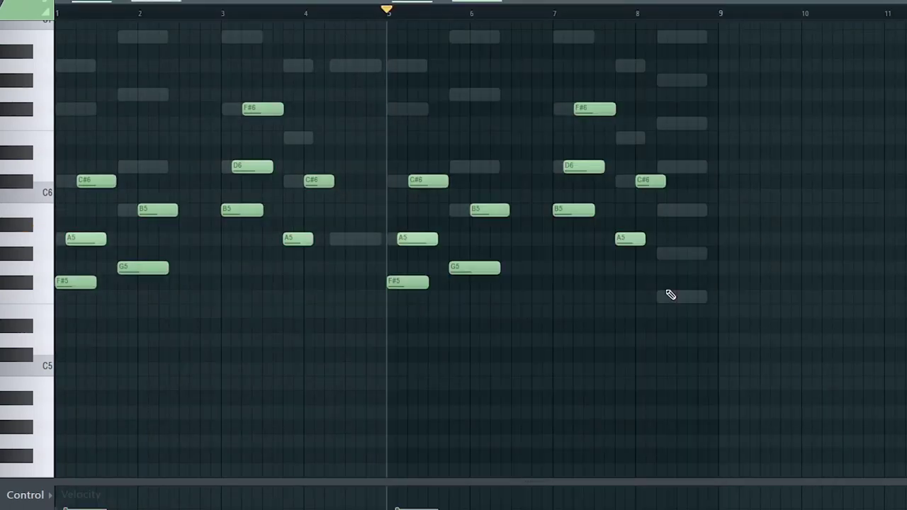
Step: Add staggered F5, G#5 and B5 notes in bar 8 over the final ghost chord and play them back
ctrl+scroll(659, 297, up, 2)
click(687, 253)
key(space)
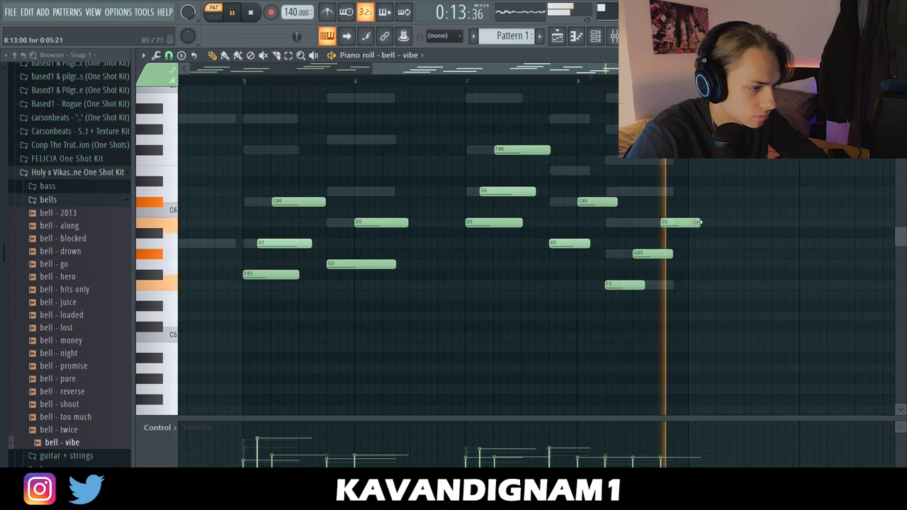
key(space)
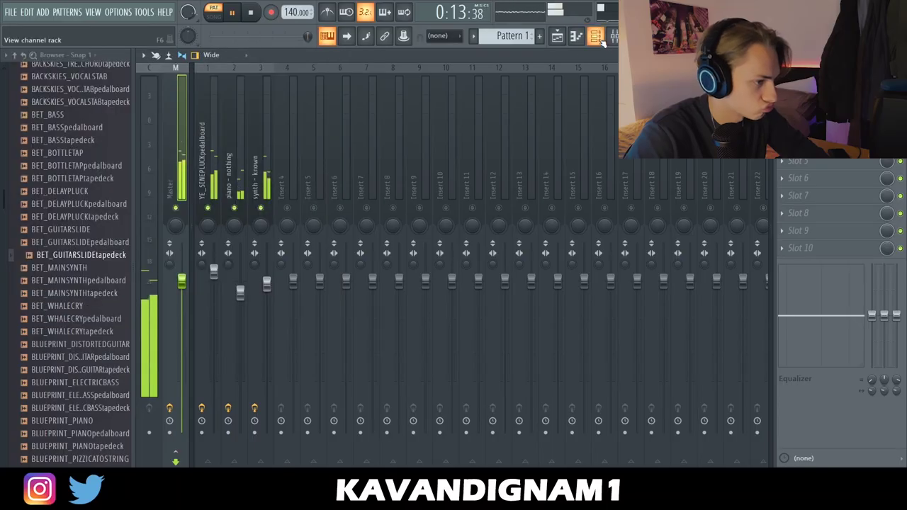
Step: Route the BET_GUITARSLIDEtapedeck channel to mixer insert 4 and set its ValhallaVintageVerb low cut to 170 Hz
click(599, 41)
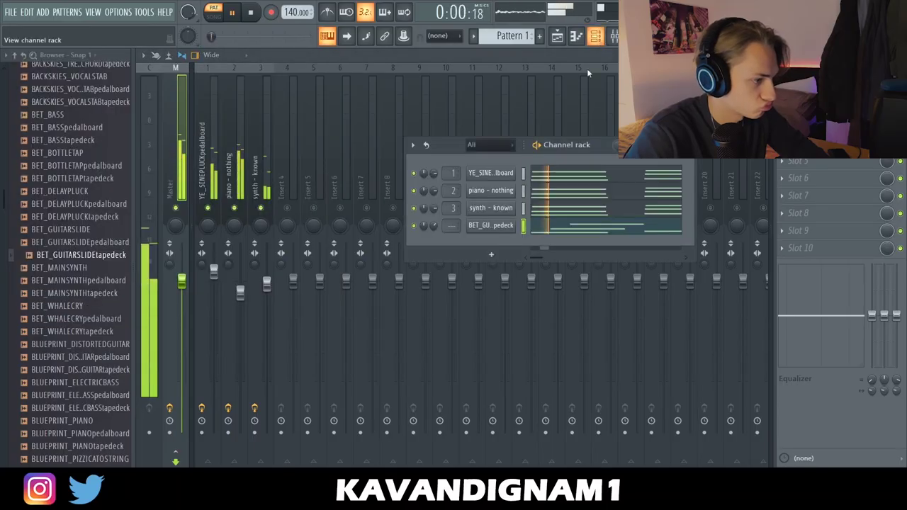
scroll(453, 227, up, 4)
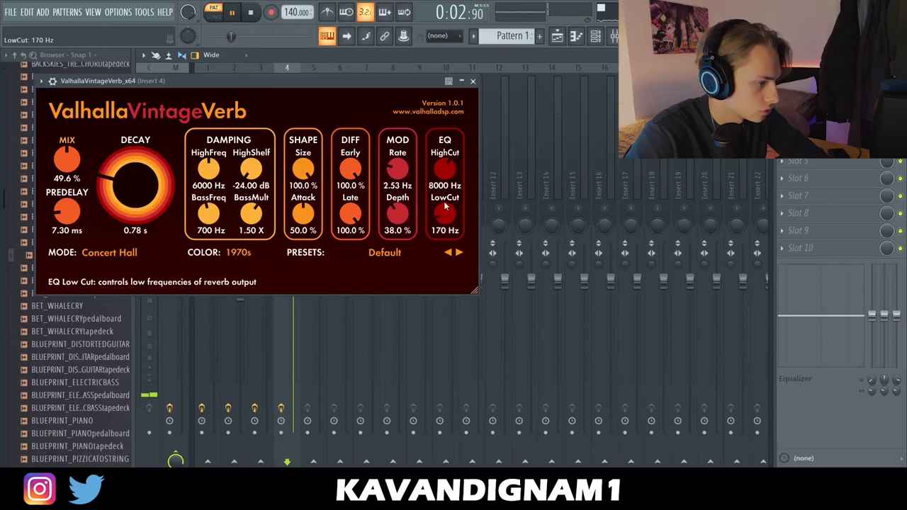
click(472, 81)
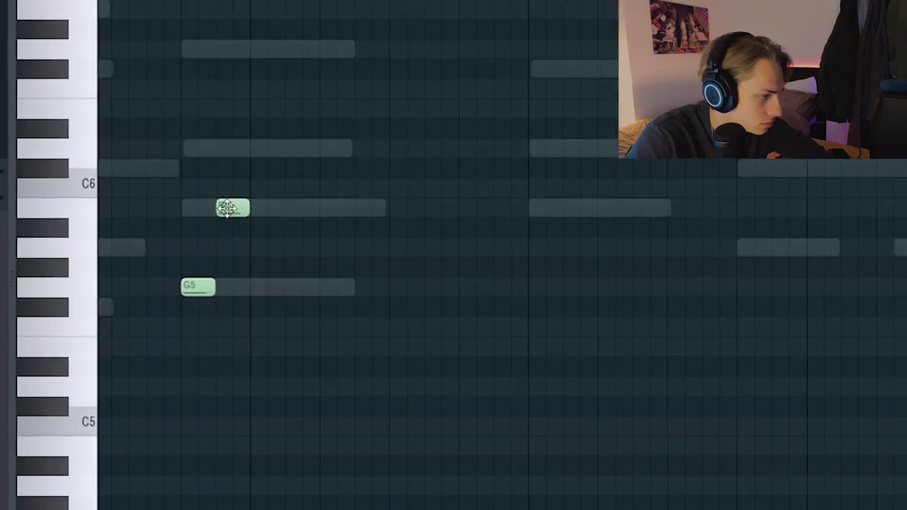
Step: Draw short D6, B5, A5 and two C#6 notes across bars 2 to 4, following the ghost chords
click(260, 147)
click(528, 208)
click(719, 247)
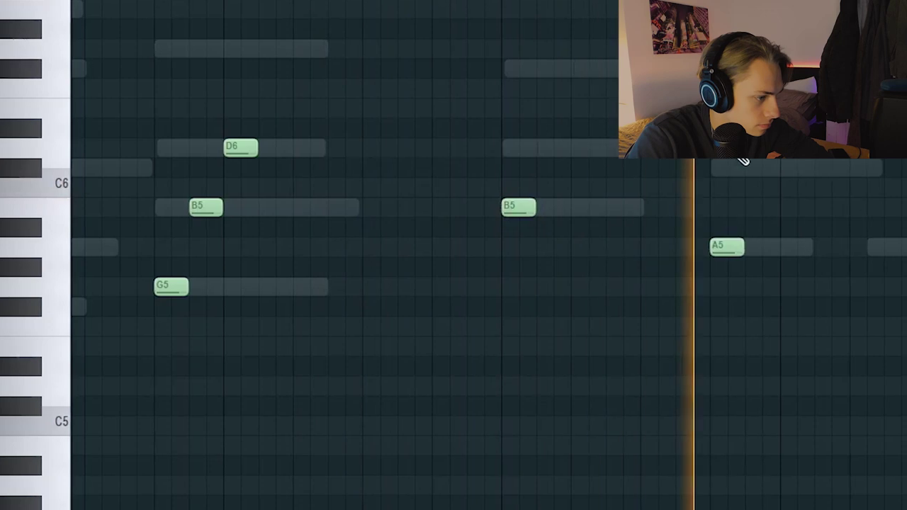
click(762, 166)
click(854, 167)
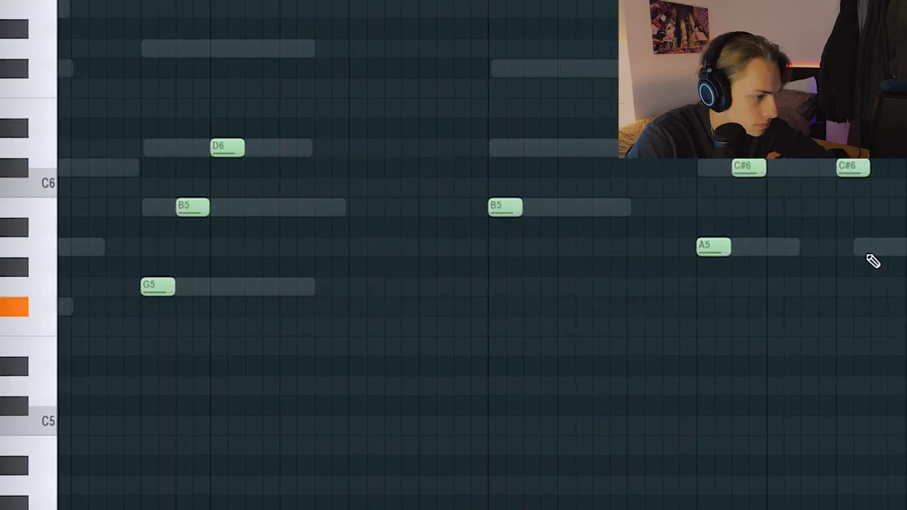
scroll(829, 266, down, 3)
Step: Transpose the three synth - disagree notes D6, B5 and G5 down one octave
key(ctrl+a)
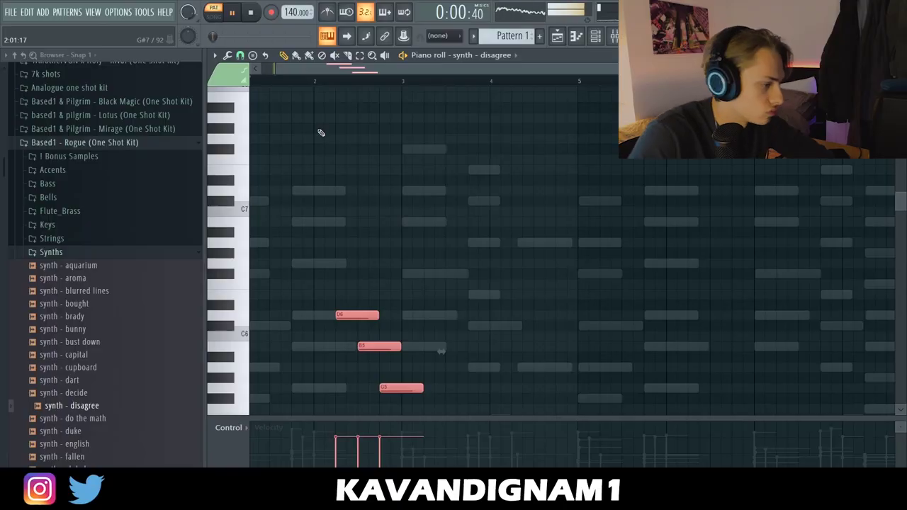
scroll(391, 247, down, 5)
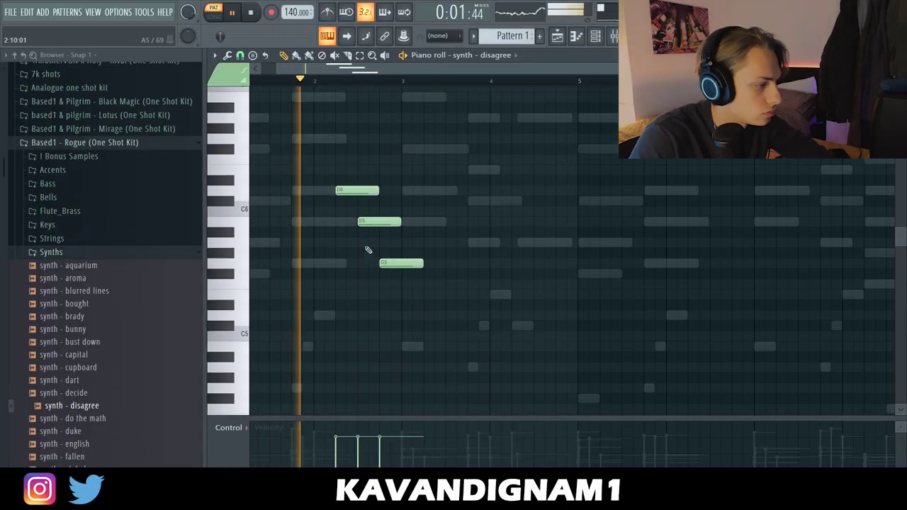
key(space)
drag(453, 305, 309, 126)
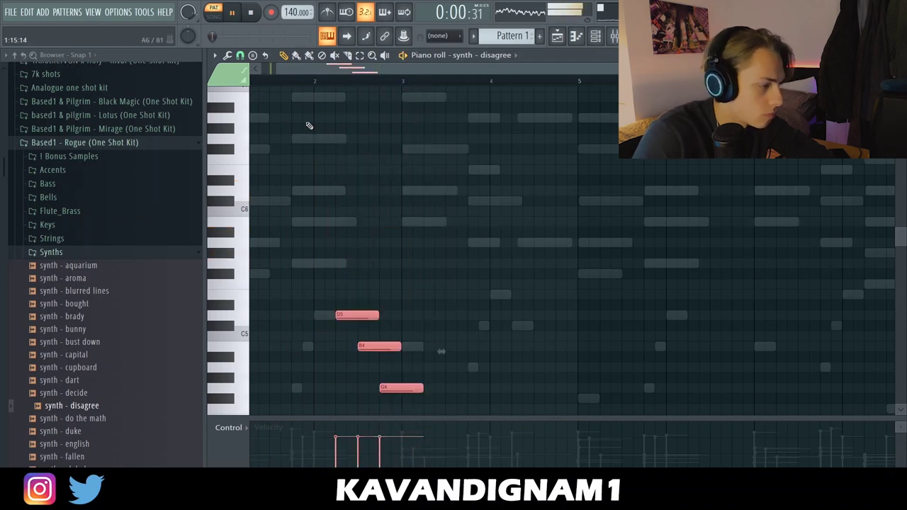
key(ctrl+d)
Step: Adjust the silence trimming threshold of the synth - disagree sample in its channel settings
click(595, 37)
click(550, 279)
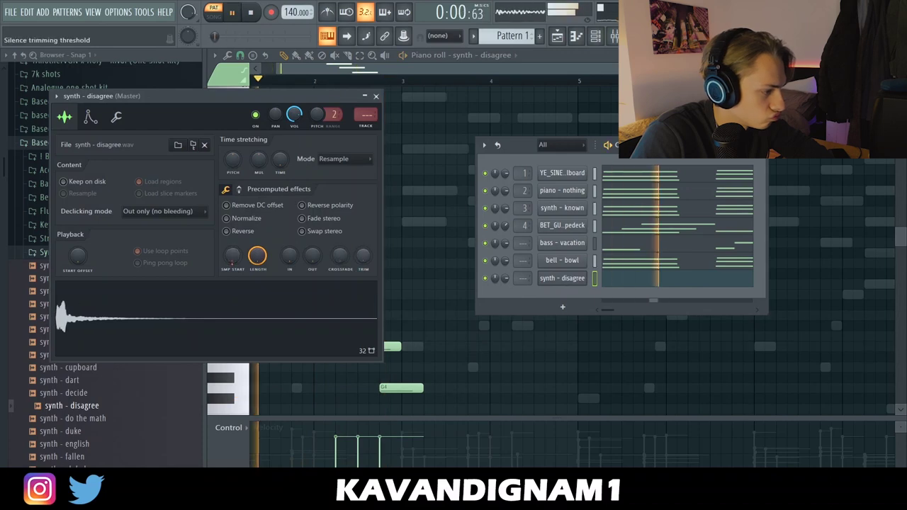
drag(362, 255, 344, 56)
click(377, 96)
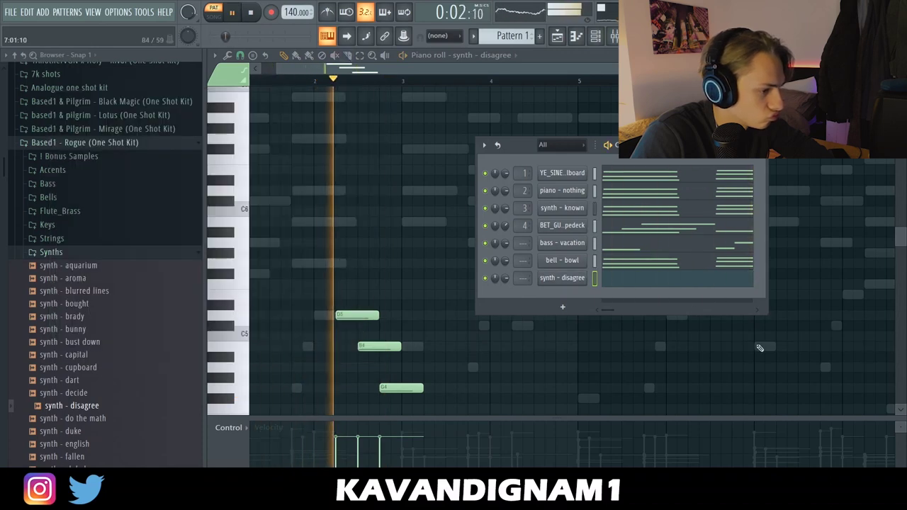
Step: Add a C#5 note in bar 4 of the synth - disagree melody, followed by a shorter G4 ending at bar 5
click(635, 284)
click(634, 283)
scroll(636, 285, down, 3)
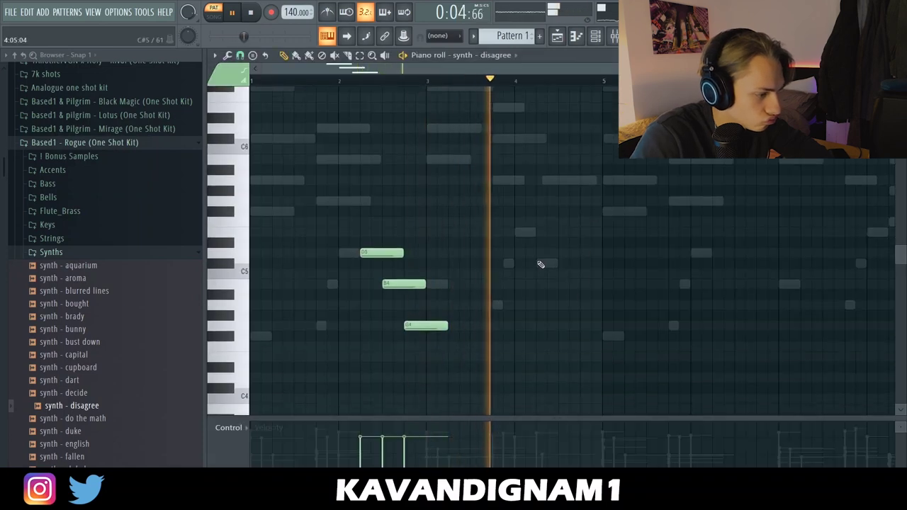
click(542, 263)
key(space)
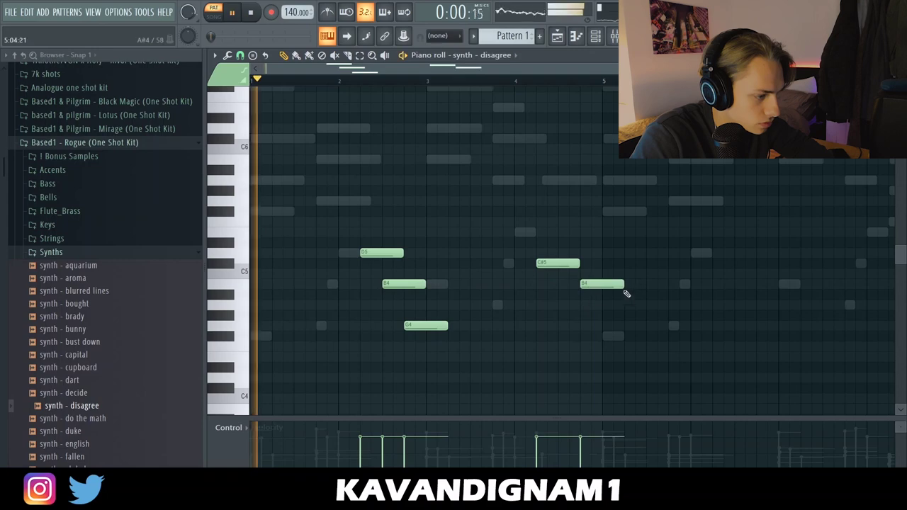
drag(606, 284, 600, 326)
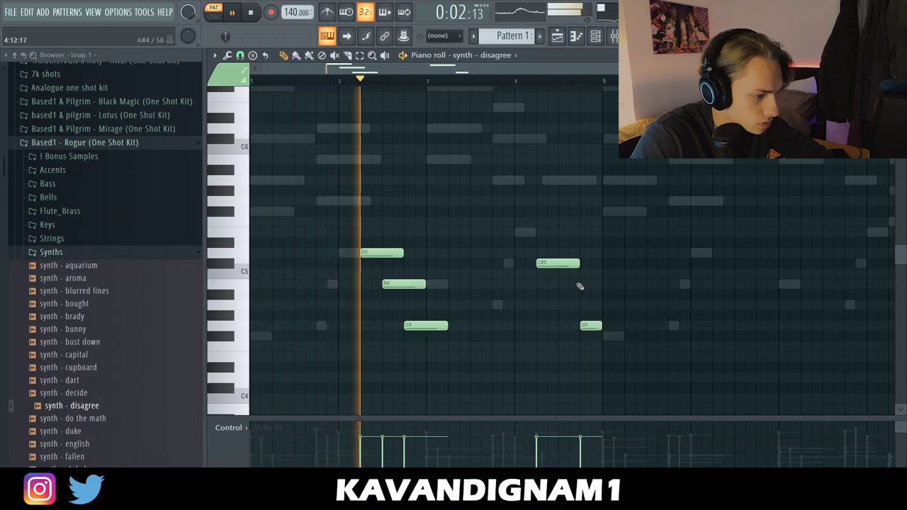
scroll(617, 310, down, 2)
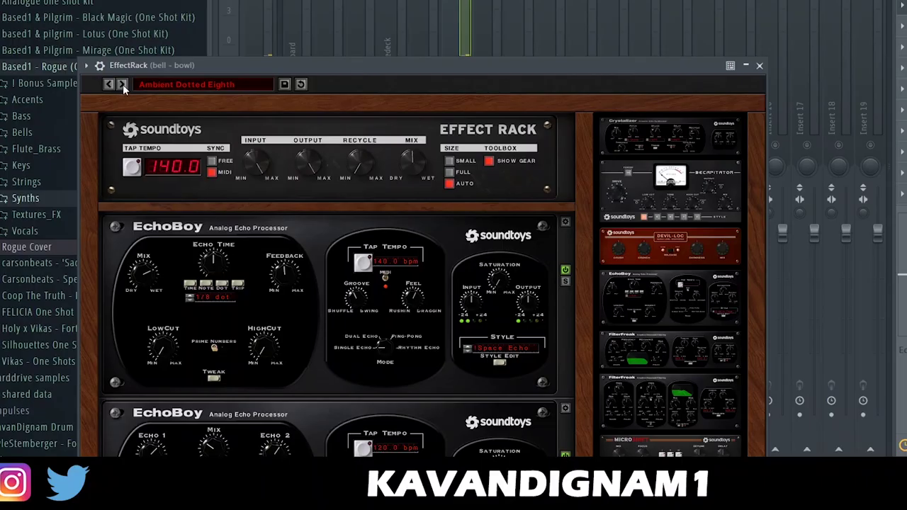
Step: Advance the EffectRack on bell - bowl two presets beyond Ambient Dotted Eighth and check the preset categories
click(122, 85)
click(122, 85)
click(183, 84)
mouse_move(177, 90)
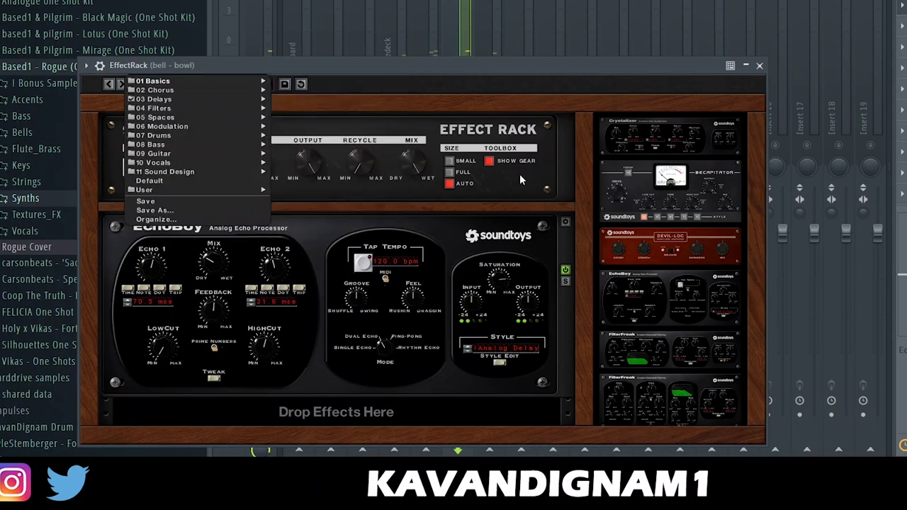
click(486, 119)
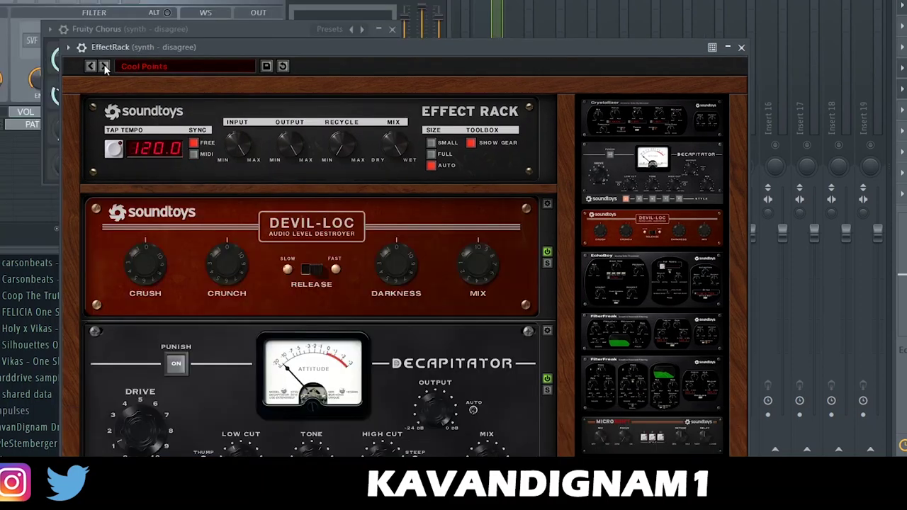
Step: Set the EffectRack on synth - disagree to the Dirt Echo preset and close its effect windows
click(104, 66)
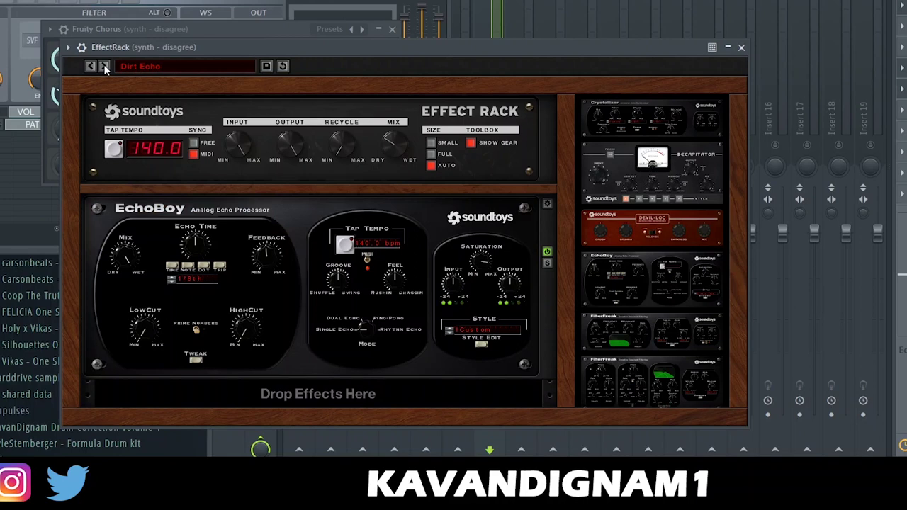
click(741, 47)
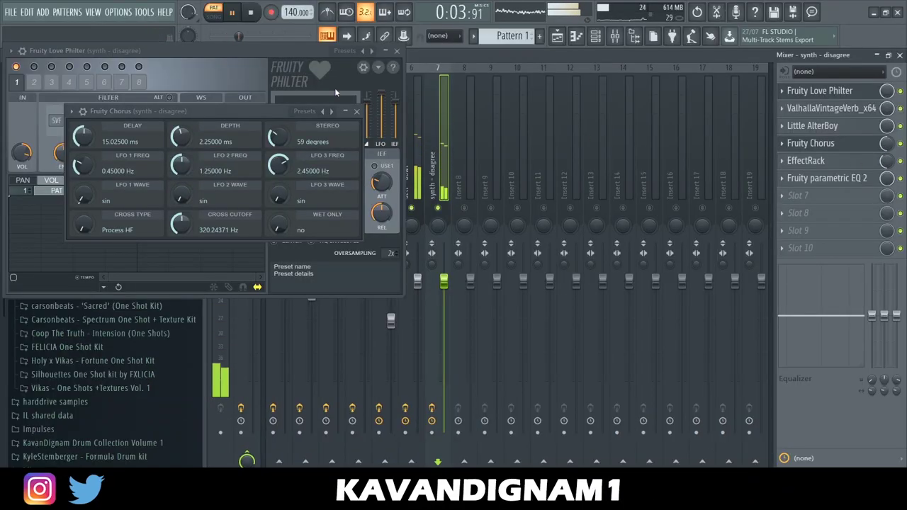
click(357, 112)
click(396, 50)
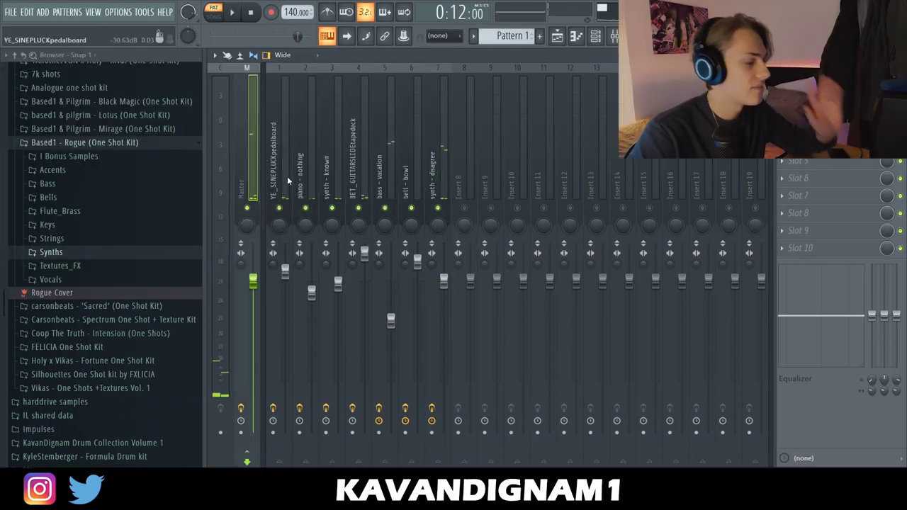
Step: Review the YE_SINEPLUCKpedalboard, BET_GUITARSLIDEtapedeck and synth - disagree mixer tracks
click(281, 170)
click(359, 170)
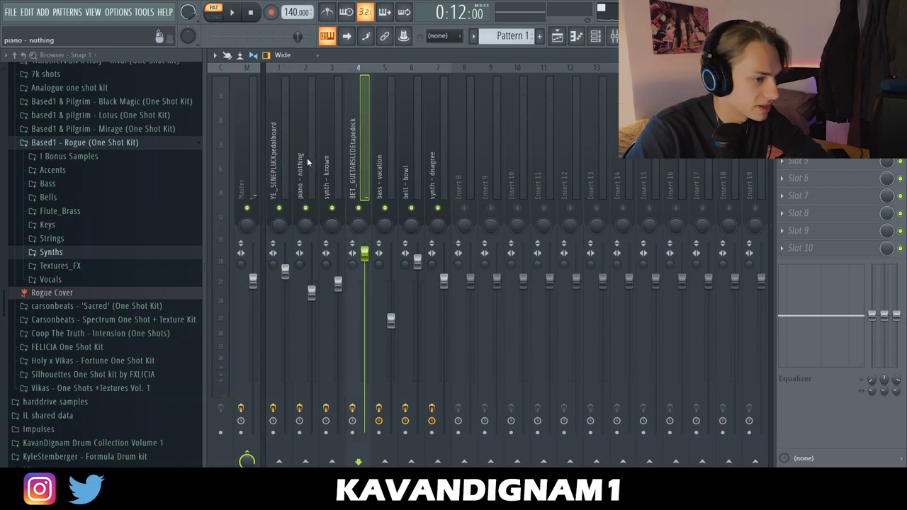
click(442, 149)
click(283, 170)
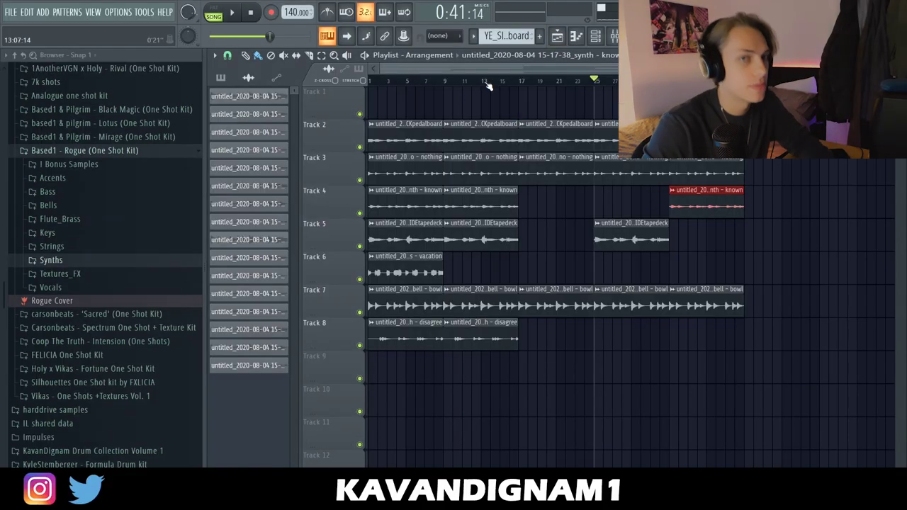
Step: Select the whole arrangement's time range in the playlist and render it to a Master audio clip
click(613, 38)
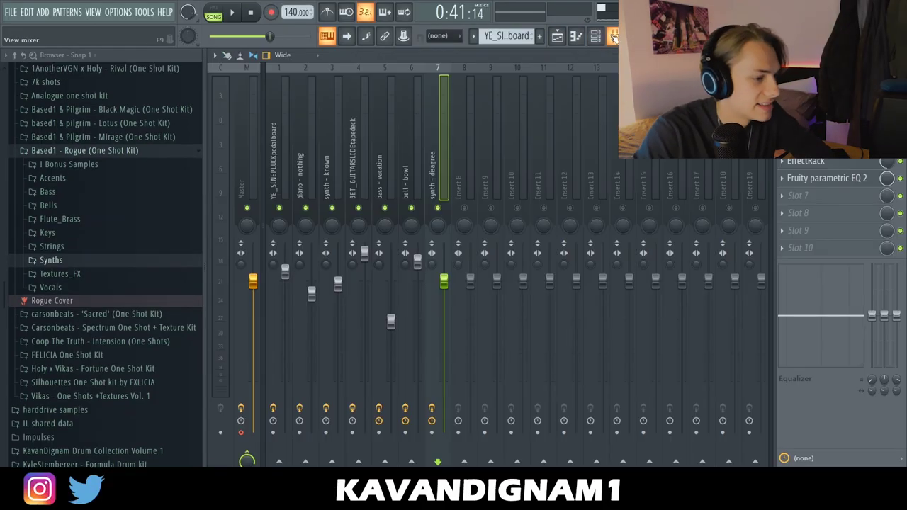
click(614, 38)
drag(740, 80, 2, 117)
drag(740, 80, 2, 117)
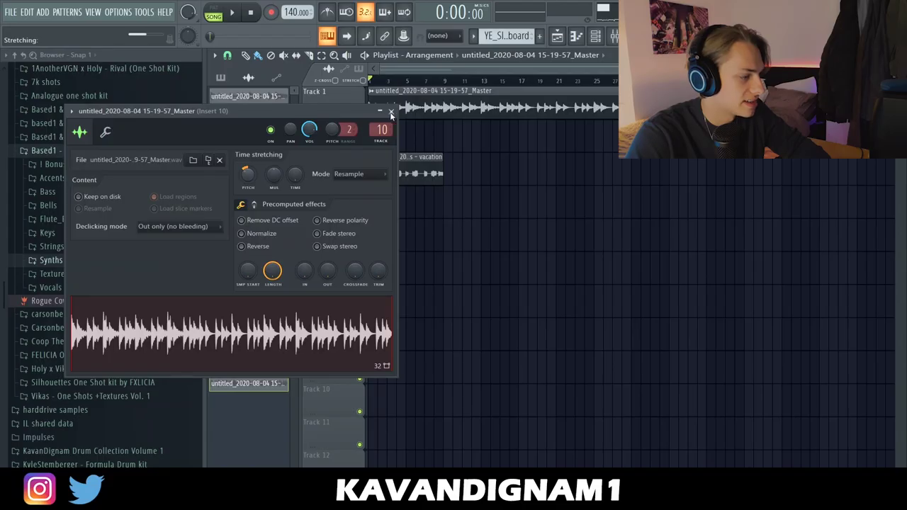
Step: Close the Master clip's channel settings and play it back together with the bass - vacation clip
click(391, 111)
key(space)
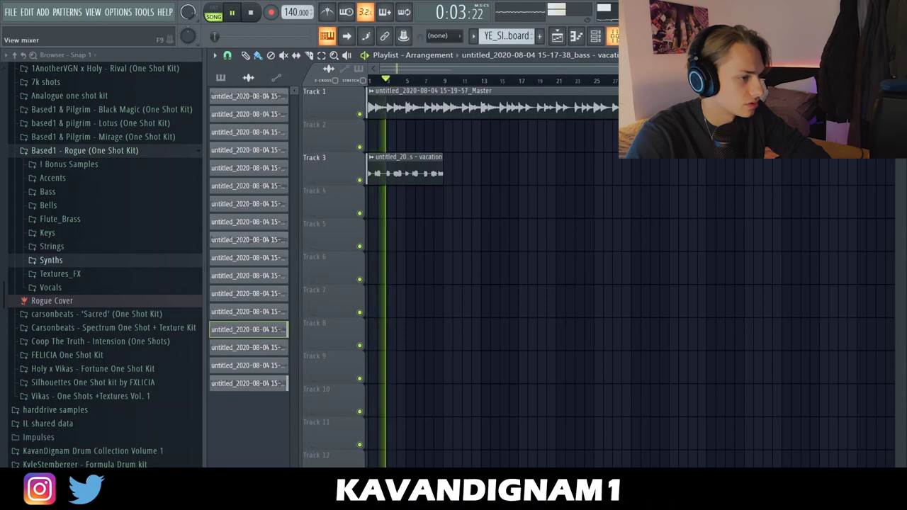
click(616, 37)
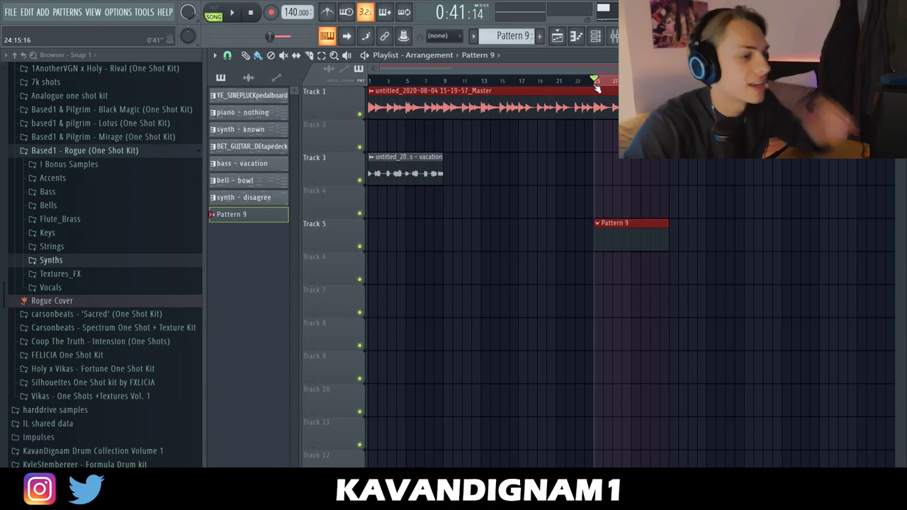
Step: Load Snare (Benz) from the Drum Collection Volume 1 snare folder as a new channel for Pattern 9
click(614, 37)
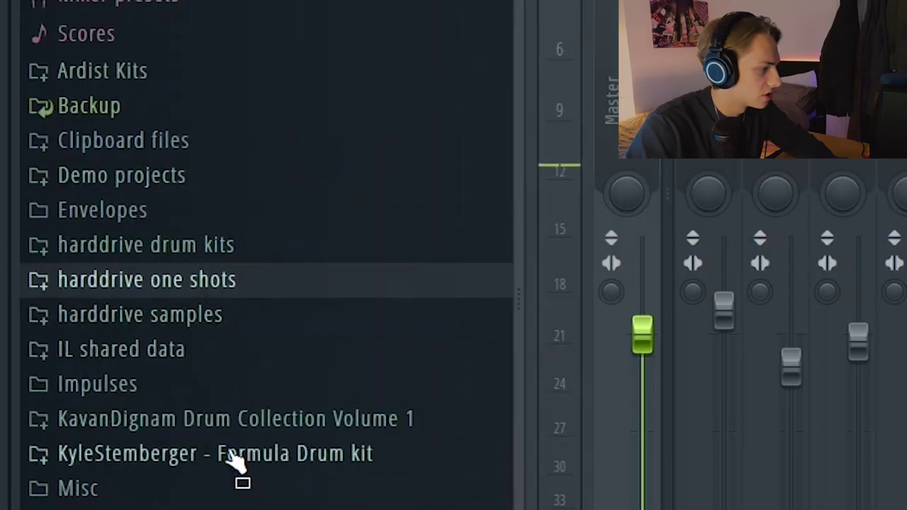
click(233, 418)
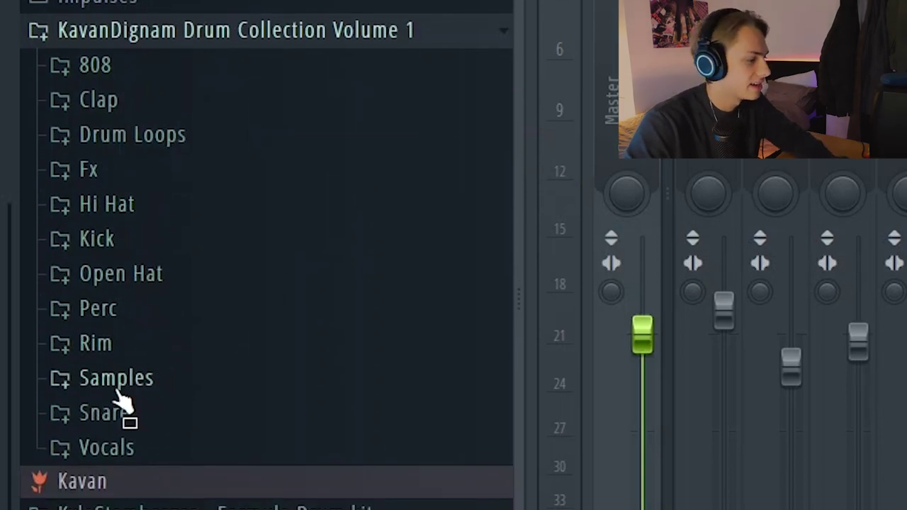
click(104, 412)
click(81, 263)
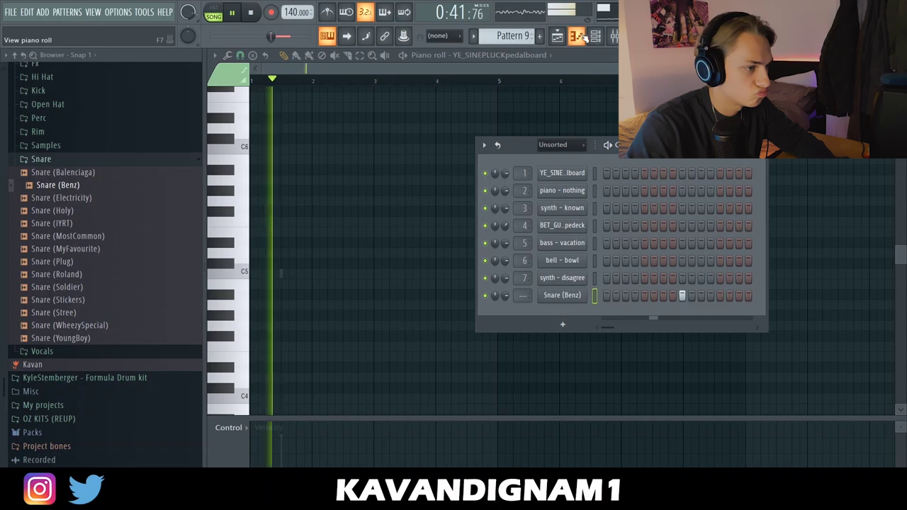
Step: Repeat the Snare (Benz) note at C5 in every bar through bar 8 of Pattern 9
key(F6)
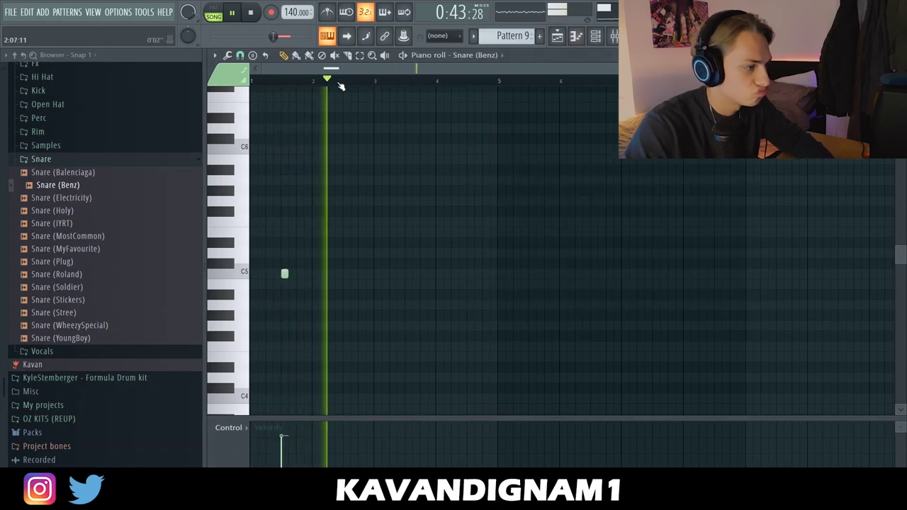
key(ctrl+b)
key(ctrl+b)
key(ctrl+b)
key(ctrl+b)
key(ctrl+b)
key(ctrl+b)
key(ctrl+b)
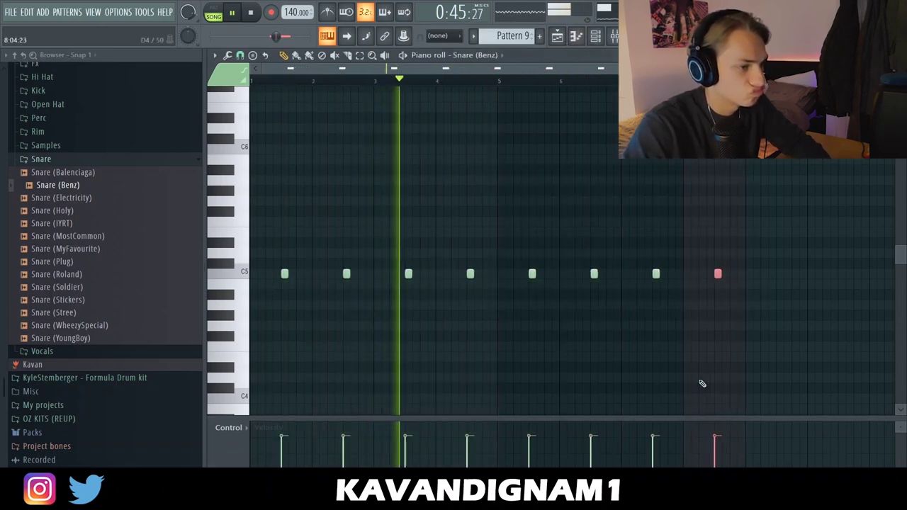
Step: Replace the Rim (Cardigan) channel's sample with Rim (IceCream), check its channel settings and close them
key(F6)
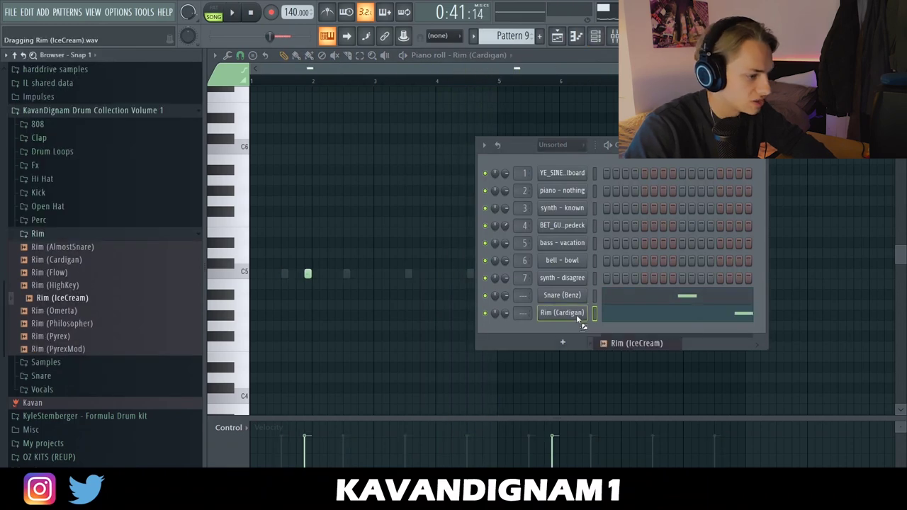
drag(576, 315, 562, 312)
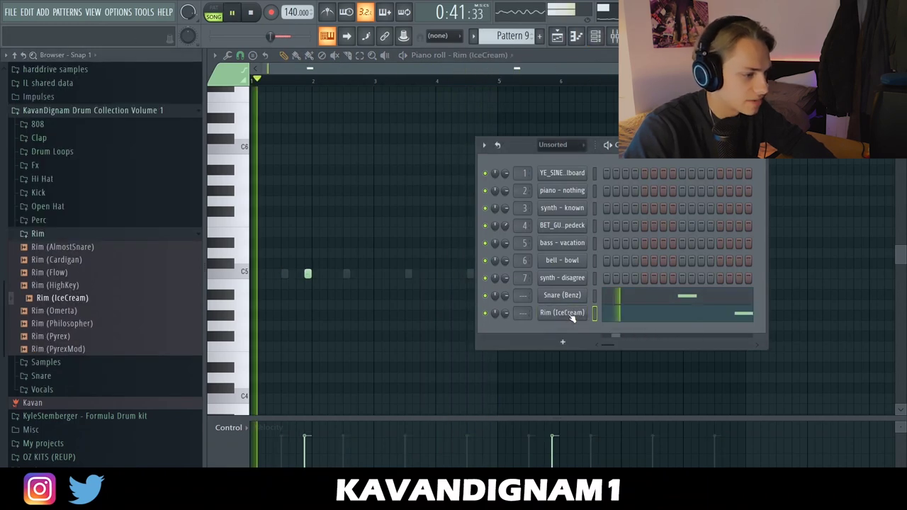
click(561, 312)
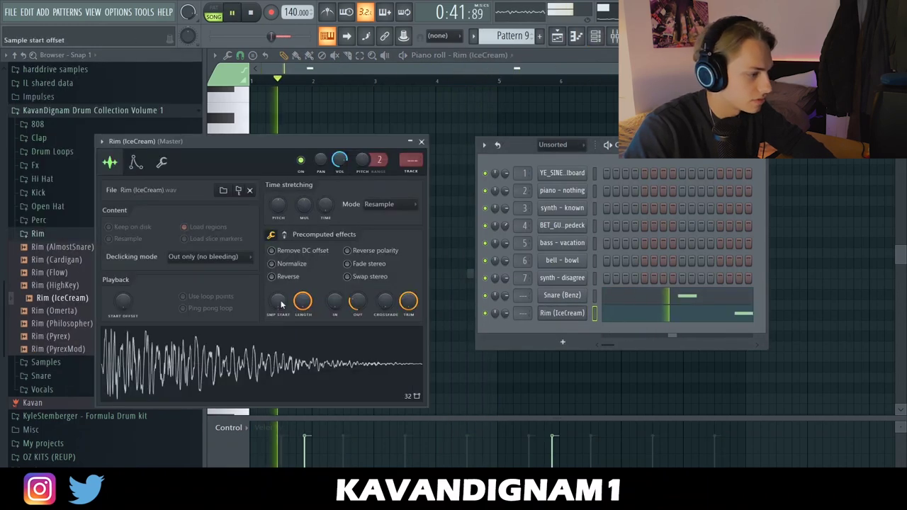
click(421, 141)
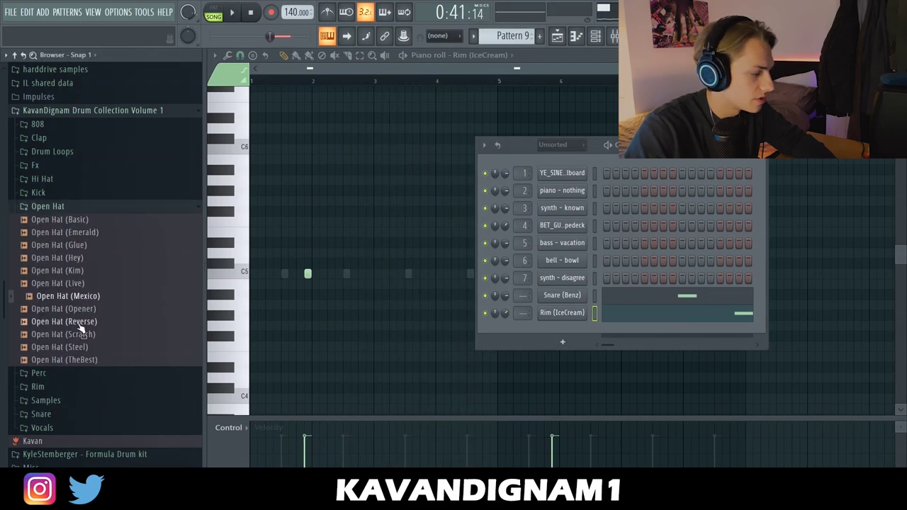
Step: Add Open Hat (TheBest) as a new channel and place C5 notes at the start of bars 1 and 5
drag(82, 361, 609, 335)
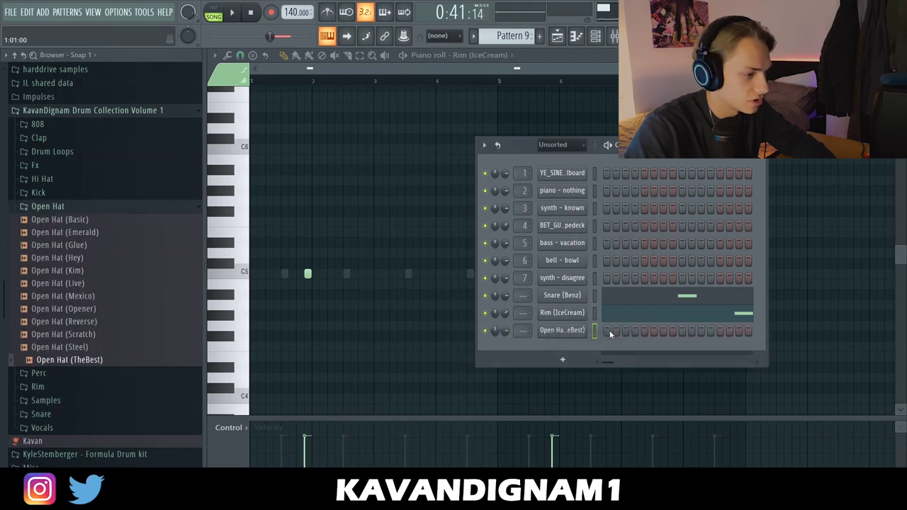
click(575, 36)
key(space)
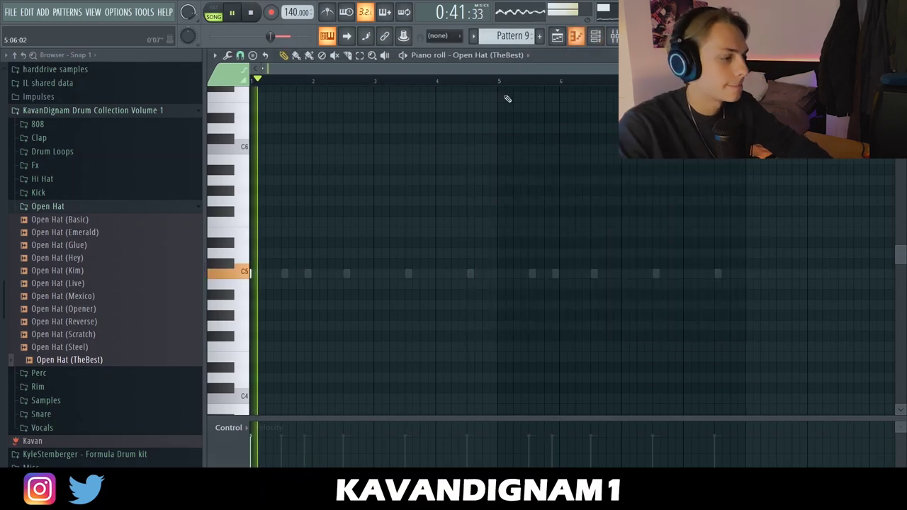
click(500, 273)
click(595, 37)
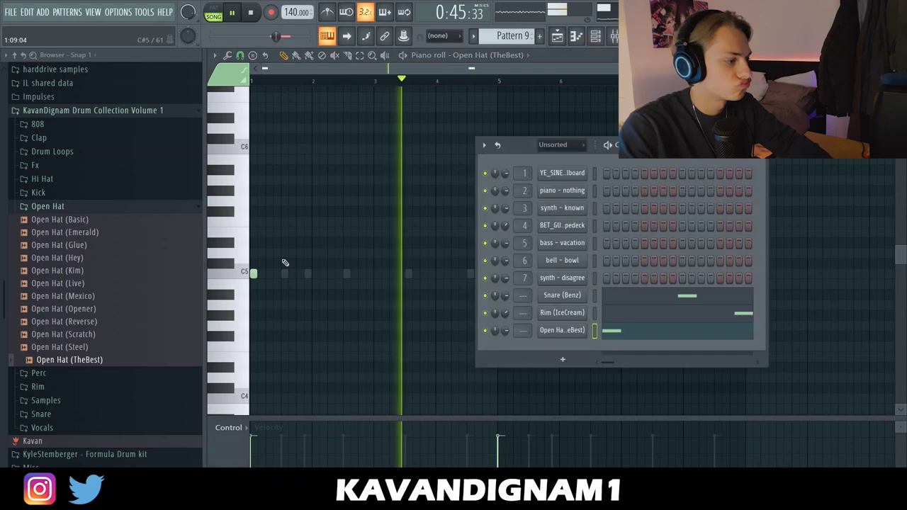
click(44, 206)
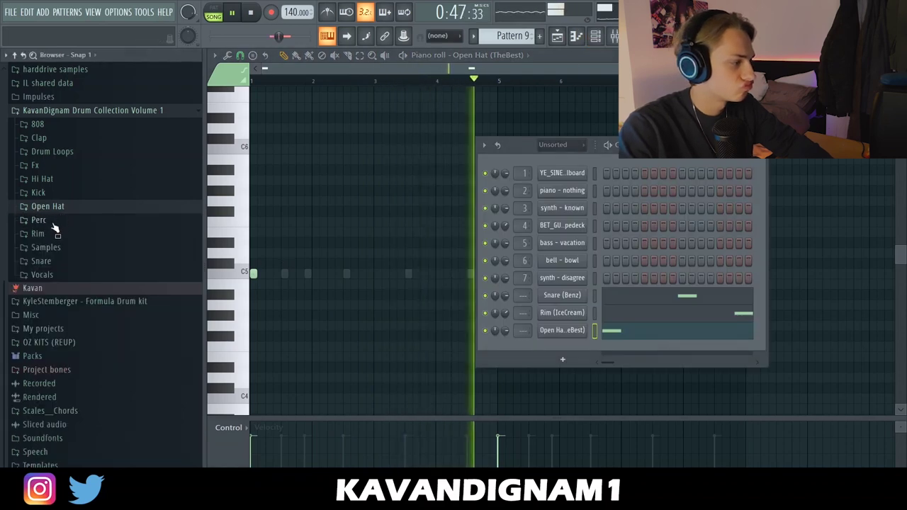
click(42, 275)
click(43, 274)
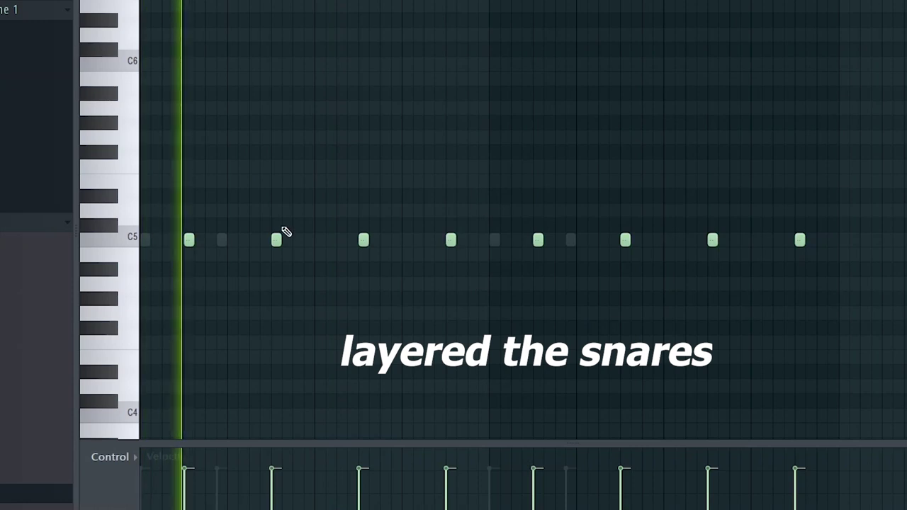
Step: Delete the layered Snare (IYRT) notes in bars 2, 4, 6 and 8 and lower that channel's volume
right_click(276, 240)
right_click(450, 240)
right_click(624, 240)
right_click(800, 239)
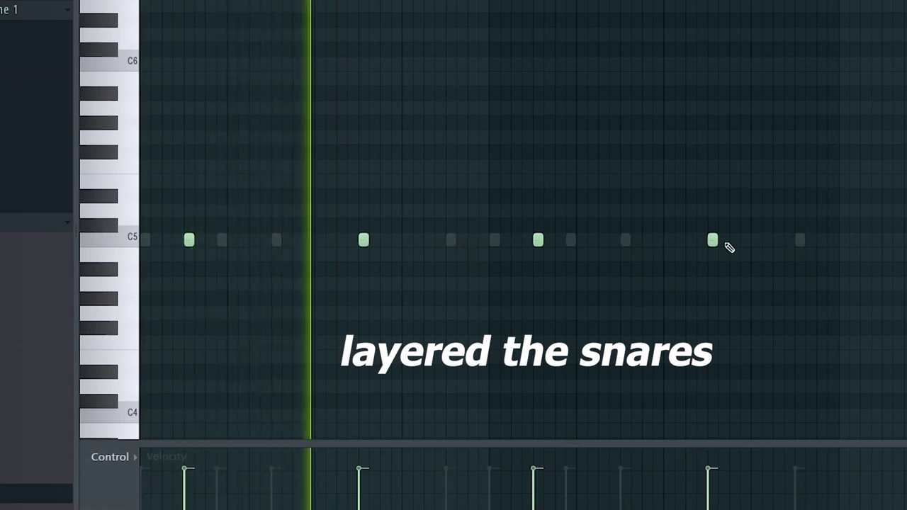
key(F6)
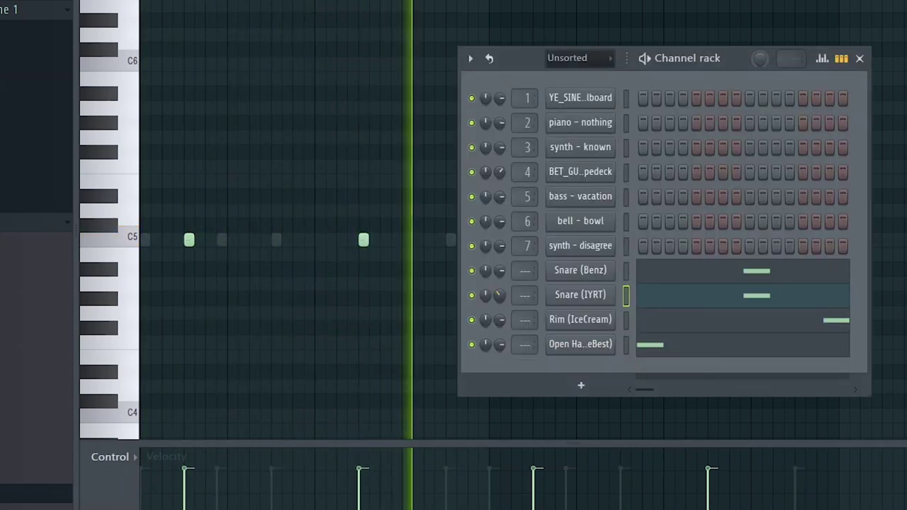
drag(497, 298, 498, 304)
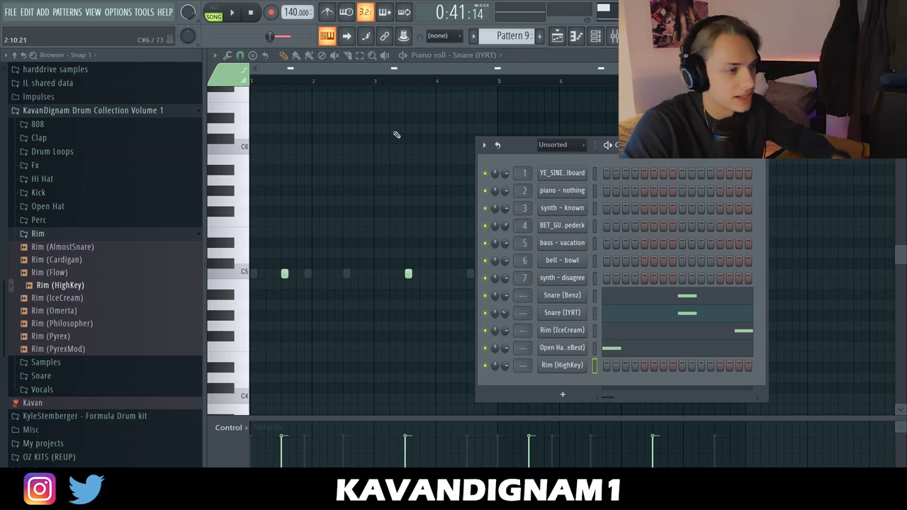
Step: Program Rim (HighKey) at C5 with four notes of rising velocity late in bar 2 and two notes late in bar 6
click(576, 39)
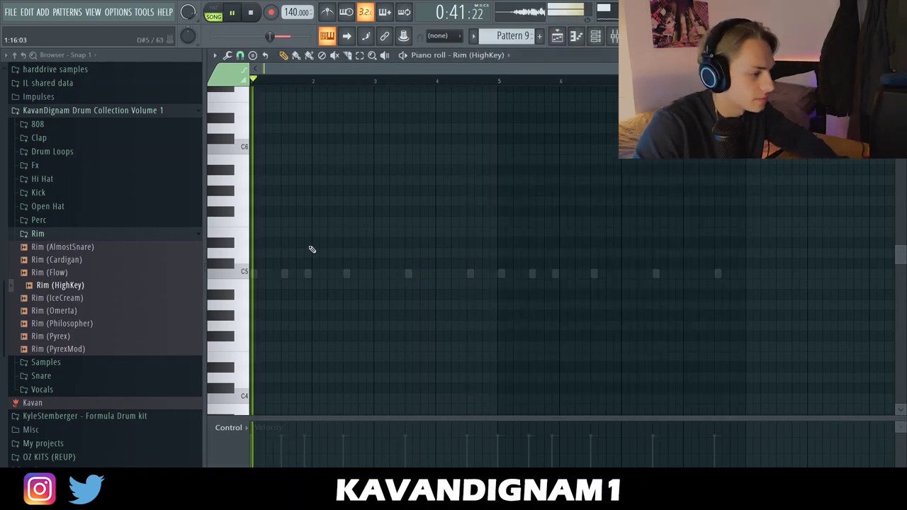
scroll(283, 289, up, 2)
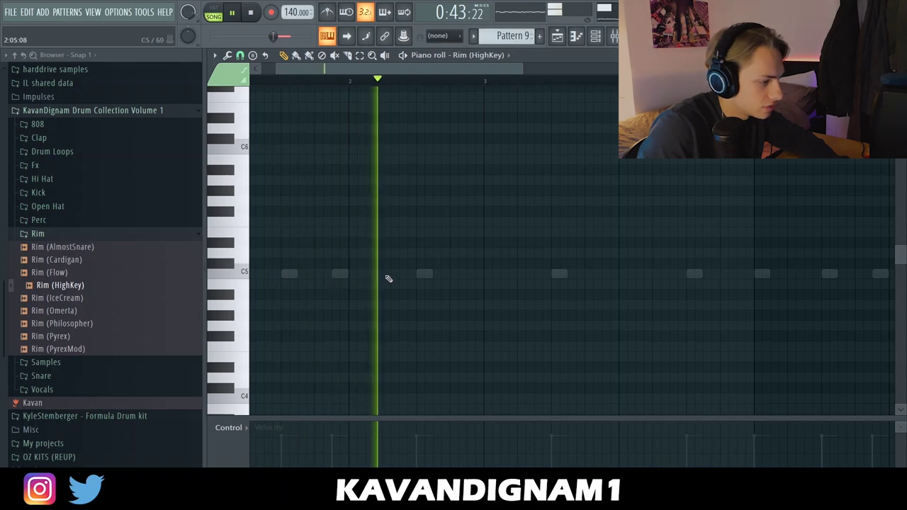
drag(434, 465, 456, 445)
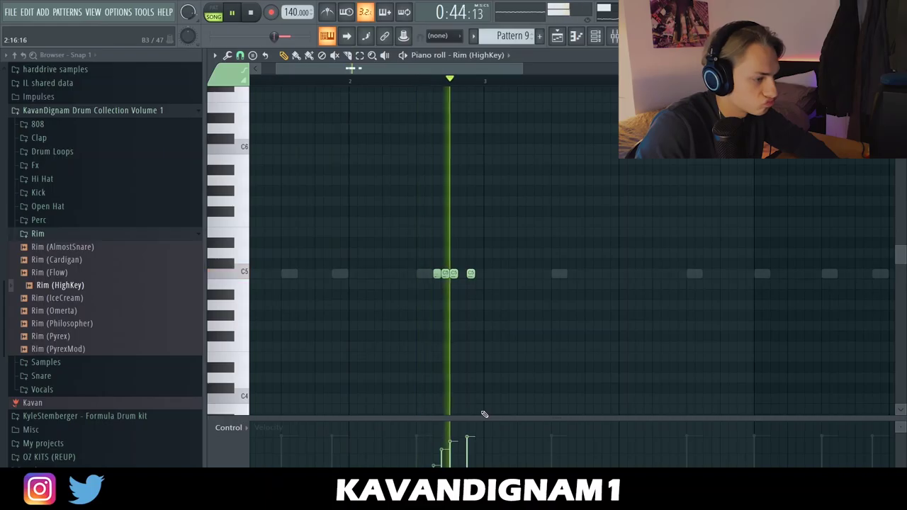
ctrl+scroll(575, 125, down, 2)
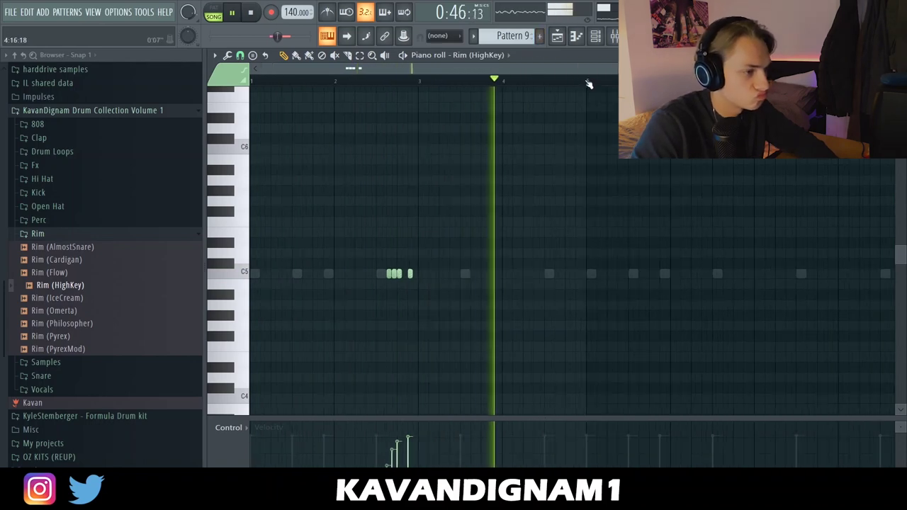
ctrl+scroll(641, 283, up, 3)
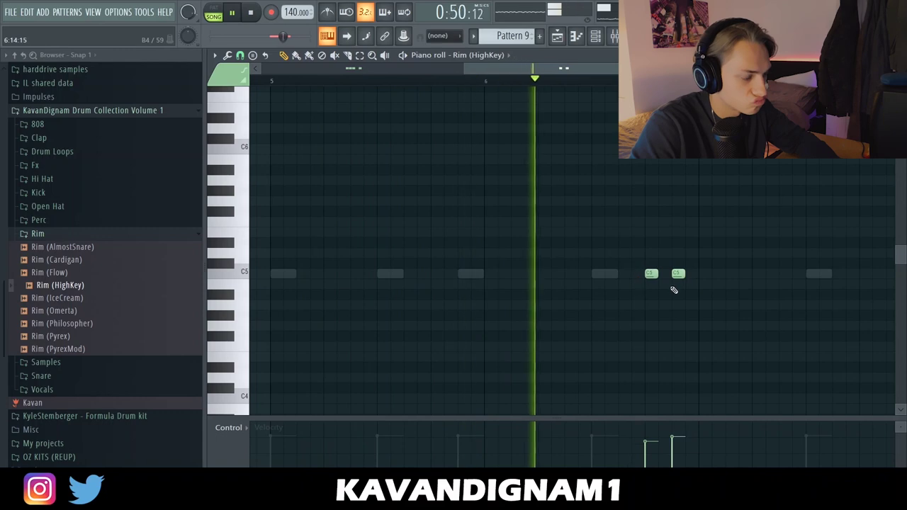
ctrl+scroll(715, 308, down, 3)
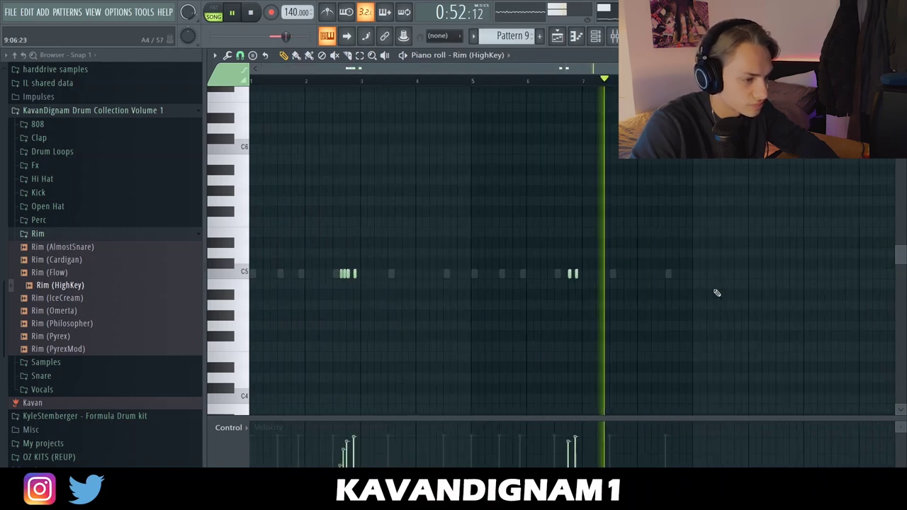
Step: Program a Kick (12) pattern at B4 across bars 1 to 8, with a softer second hit of 48% velocity at the end of bar 4
key(F6)
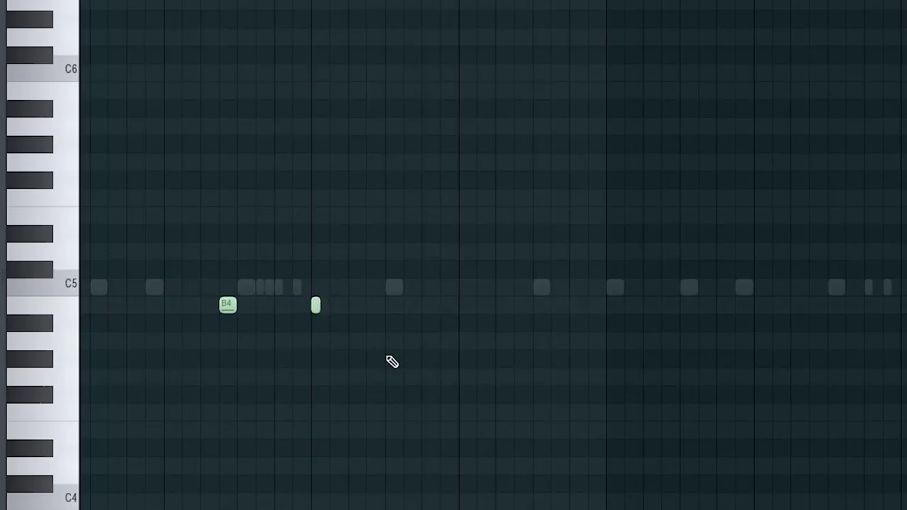
key(ctrl+a)
key(ctrl+d)
drag(319, 310, 328, 311)
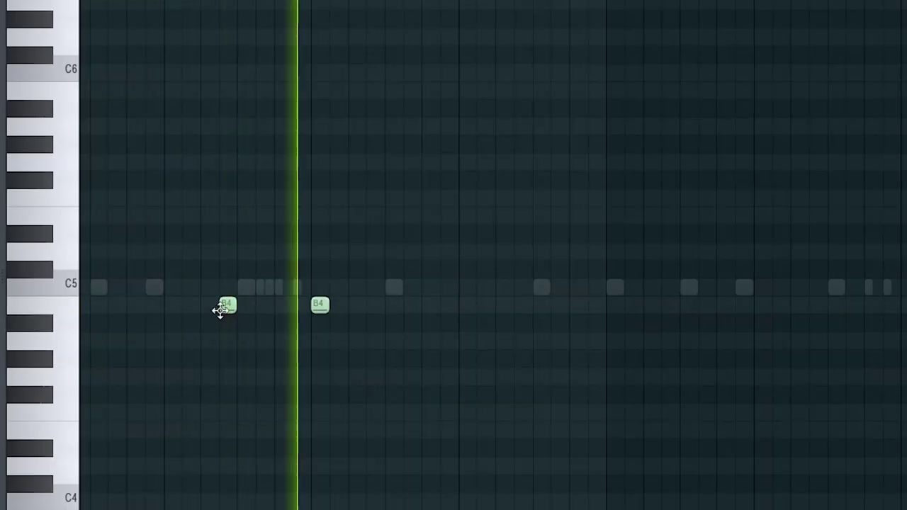
scroll(439, 316, down, 2)
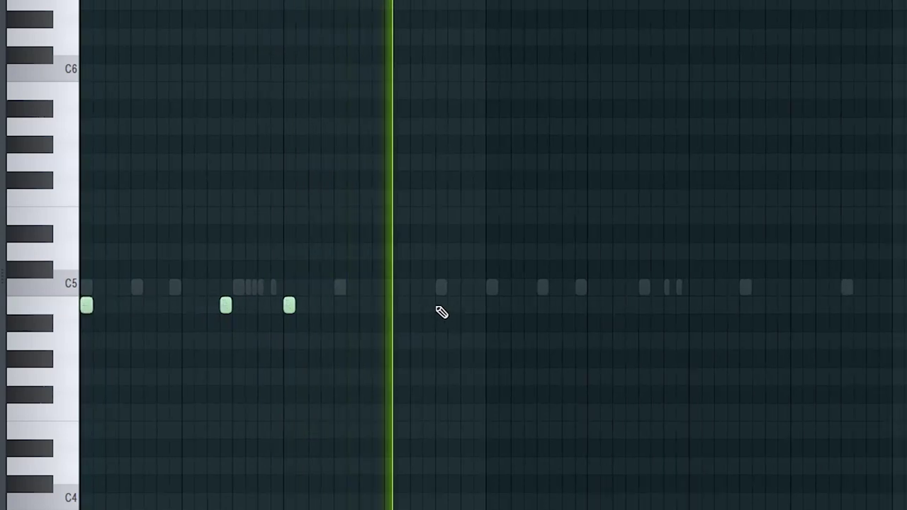
click(460, 304)
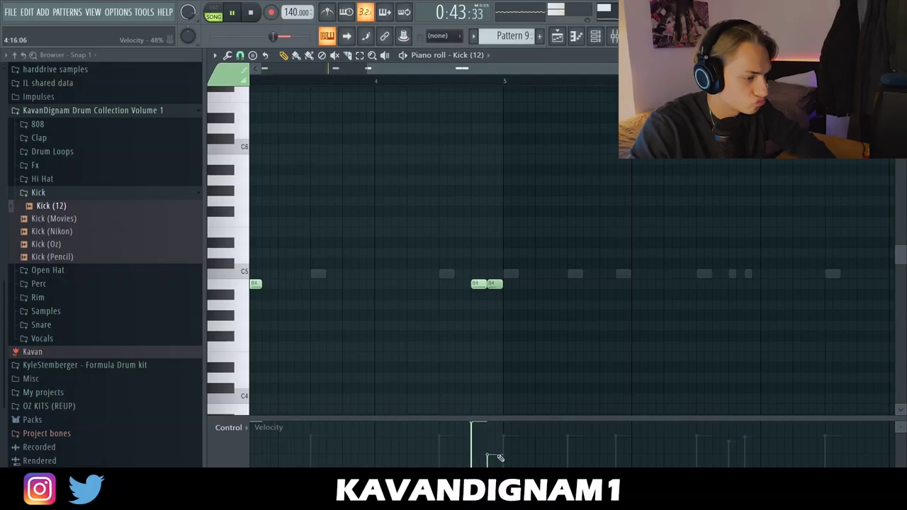
scroll(511, 128, down, 3)
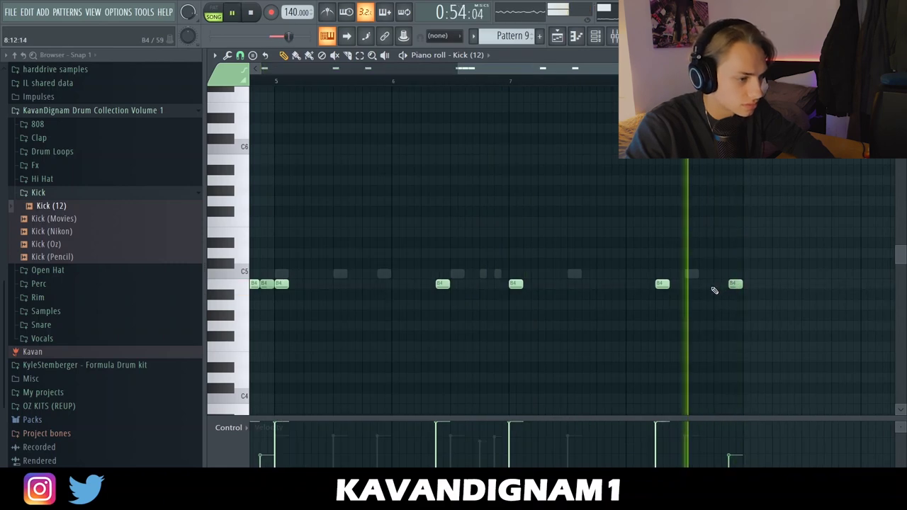
Step: Place two C5 Perc (Lazer) notes early in bar 4, the first softer at 73% velocity, and repeat the four-bar phrase once
scroll(758, 304, down, 2)
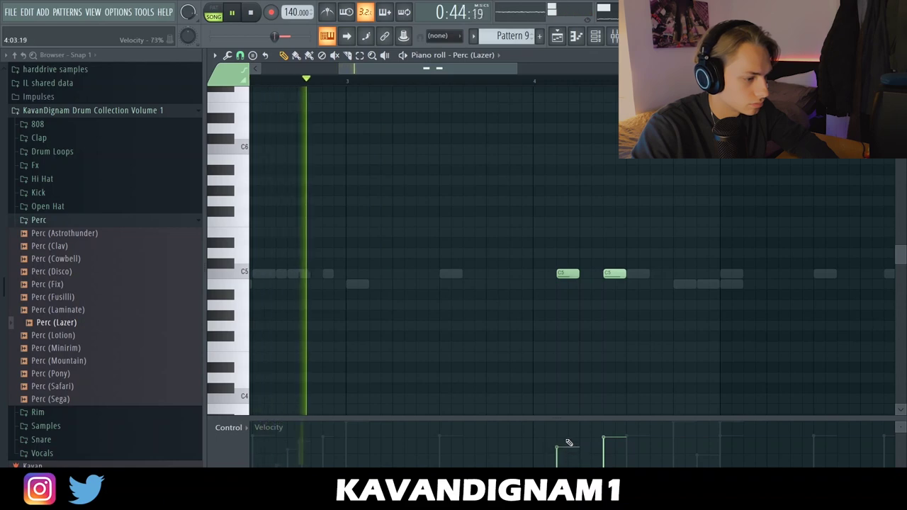
scroll(682, 356, down, 2)
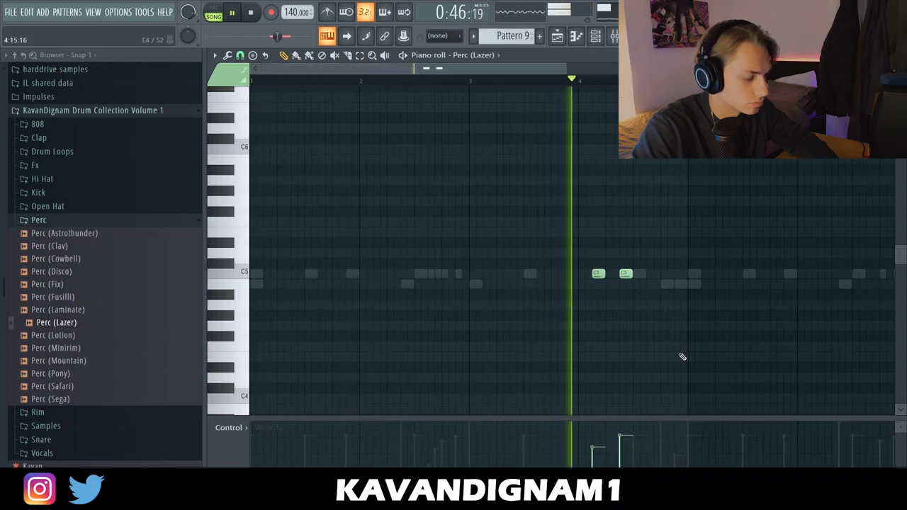
scroll(682, 357, down, 1)
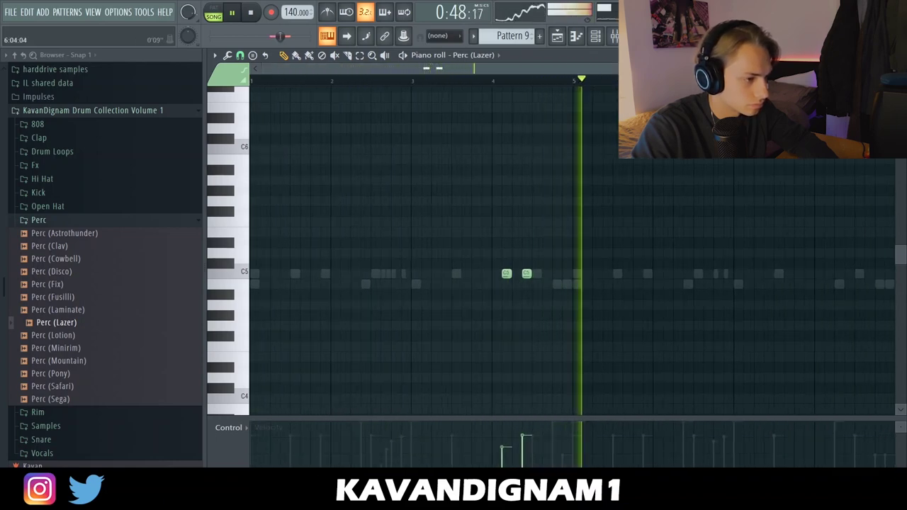
scroll(540, 80, down, 1)
drag(519, 83, 252, 80)
key(ctrl+b)
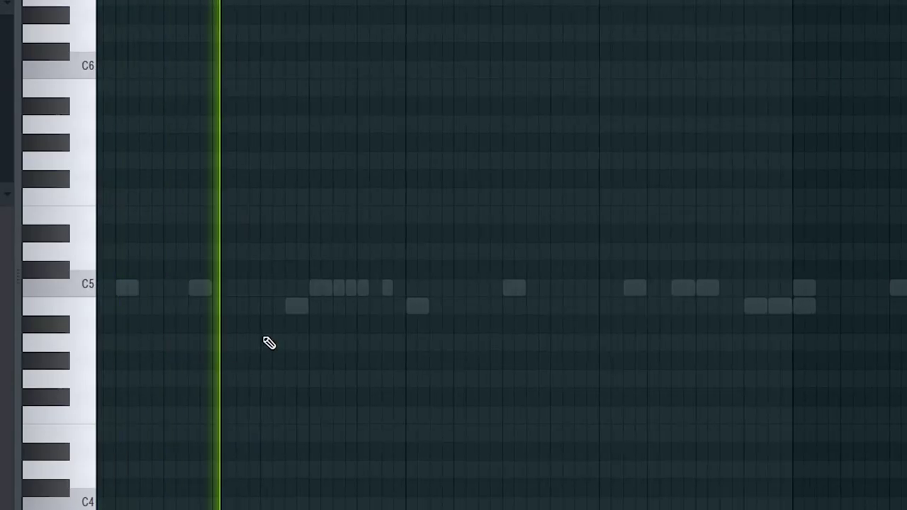
Step: Place one Perc (Fix) note at A4 early in bar 2 and repeat the four-bar phrase so it also plays in bar 6
click(349, 307)
scroll(704, 326, down, 3)
drag(536, 2, 97, 1)
key(ctrl+b)
key(ctrl+d)
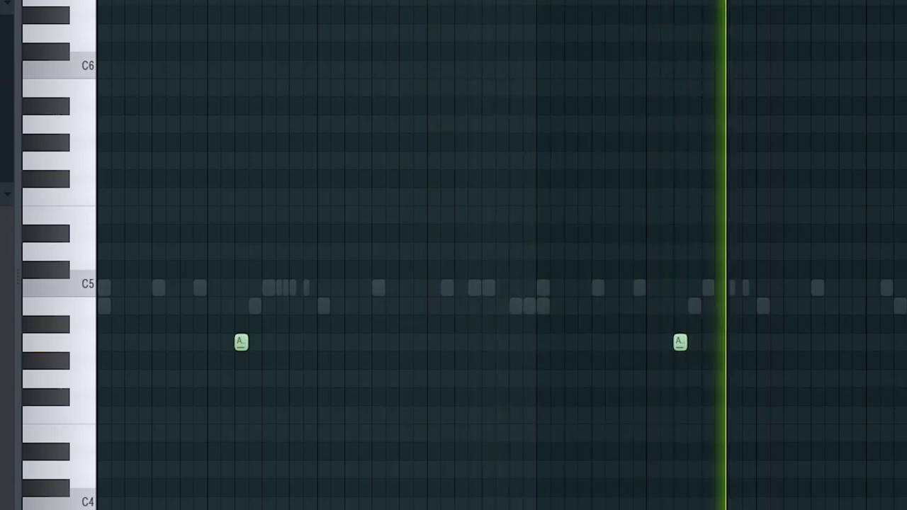
Step: Program Open Hat (Live) with a C5 note late in bar 3 and duplicate the four-bar phrase to repeat it in bar 7
key(F6)
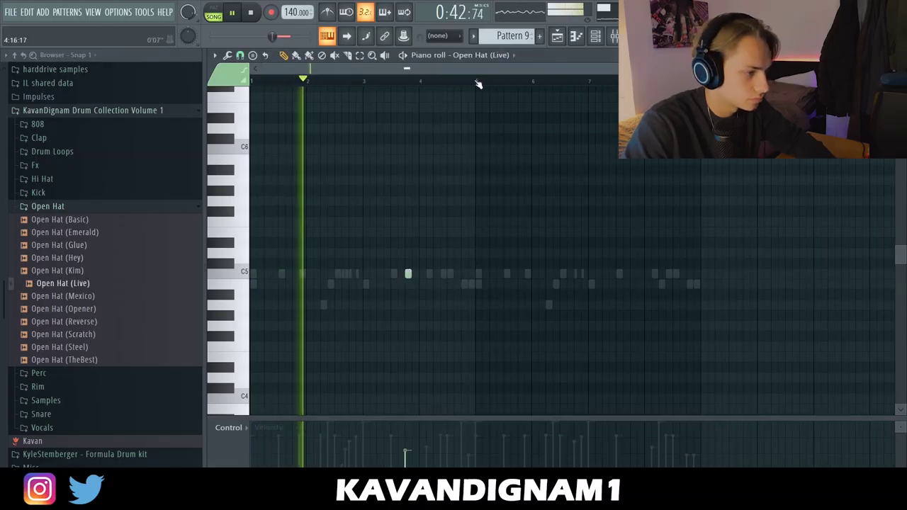
drag(479, 83, 5, 298)
key(ctrl+b)
ctrl+click(735, 320)
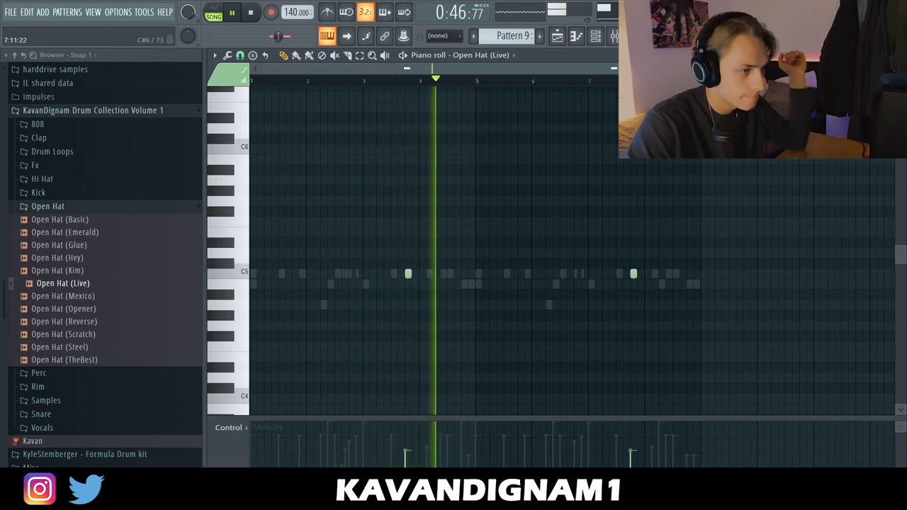
Step: Load Hi-Hat (Siz) from the drum collection's Hi Hat folder as a new channel and close its channel settings
key(F6)
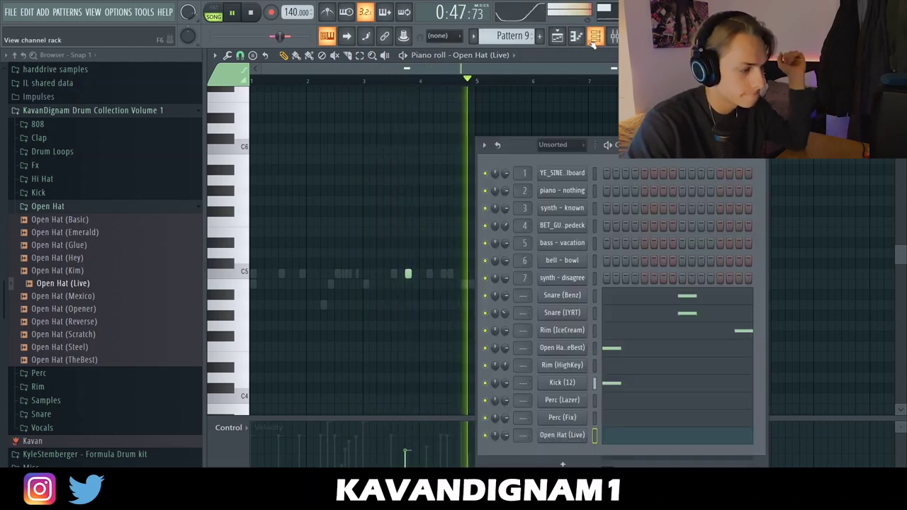
click(100, 206)
click(60, 181)
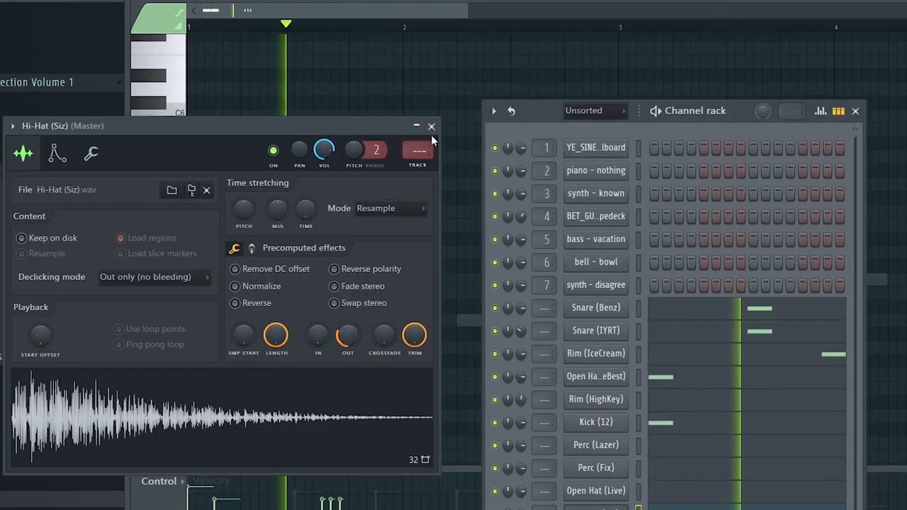
click(431, 126)
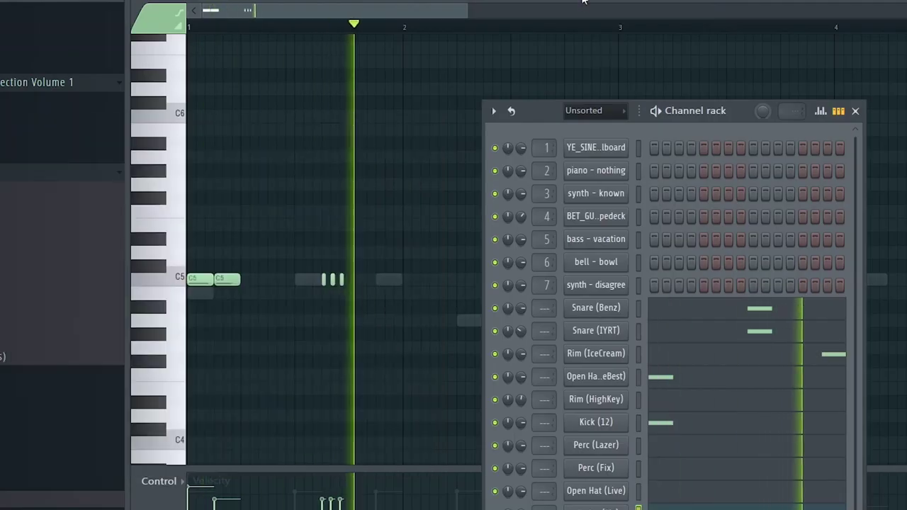
Step: Program Hi-Hat (Siz) as a four-bar phrase of C5 hits and rolls stepping down to F4 in bar 4, and repeat it once
click(855, 110)
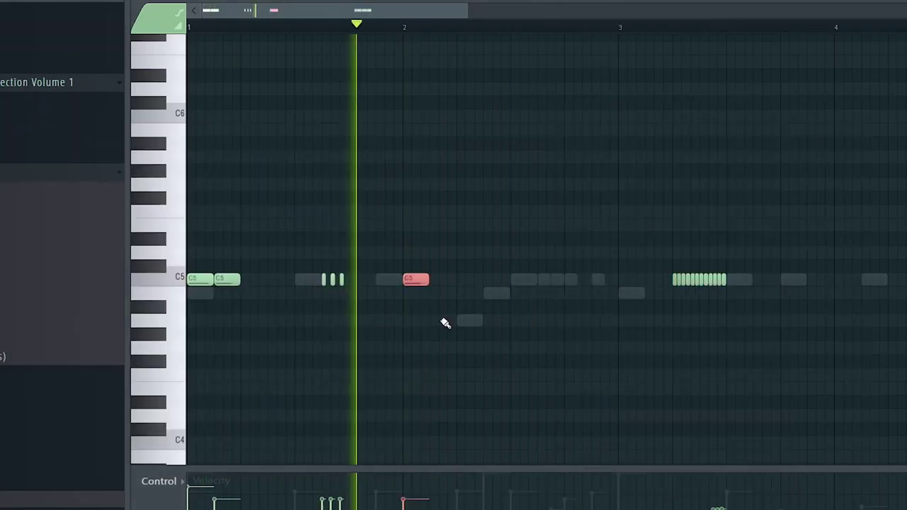
ctrl+click(446, 324)
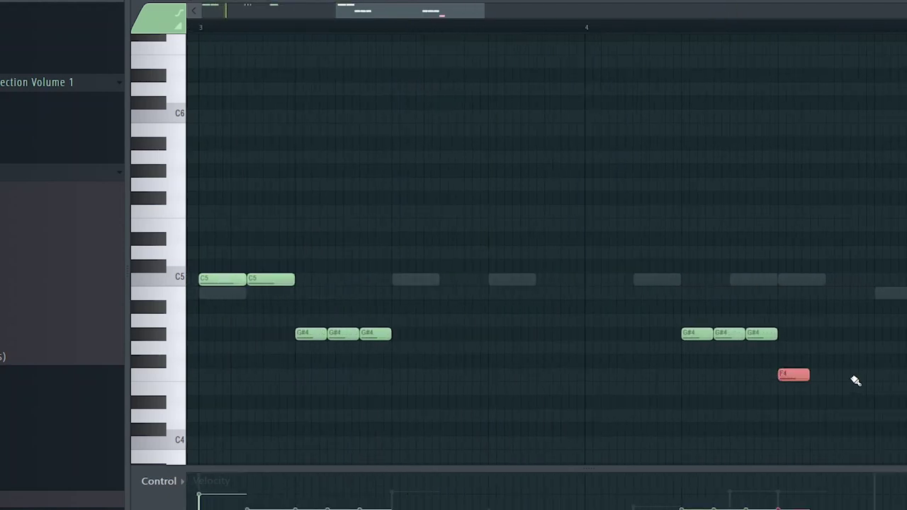
drag(850, 374, 842, 373)
click(882, 415)
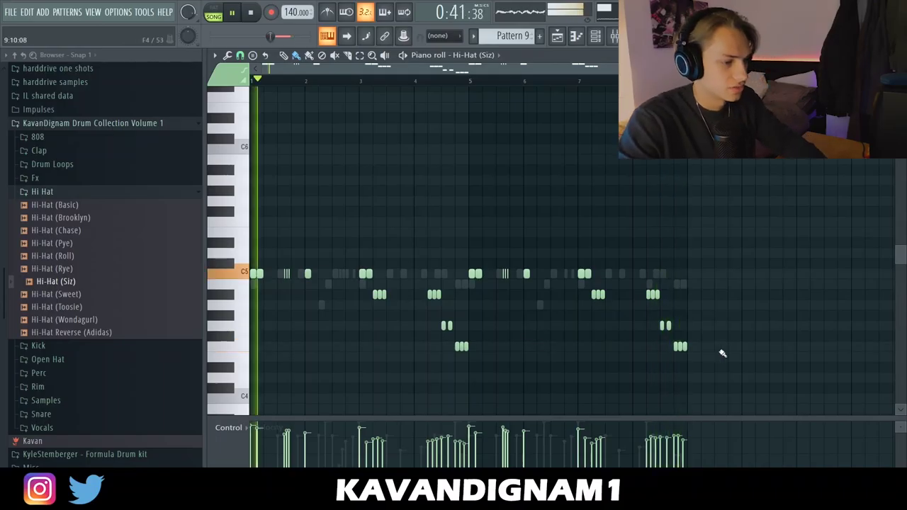
drag(720, 361, 358, 278)
ctrl+click(402, 312)
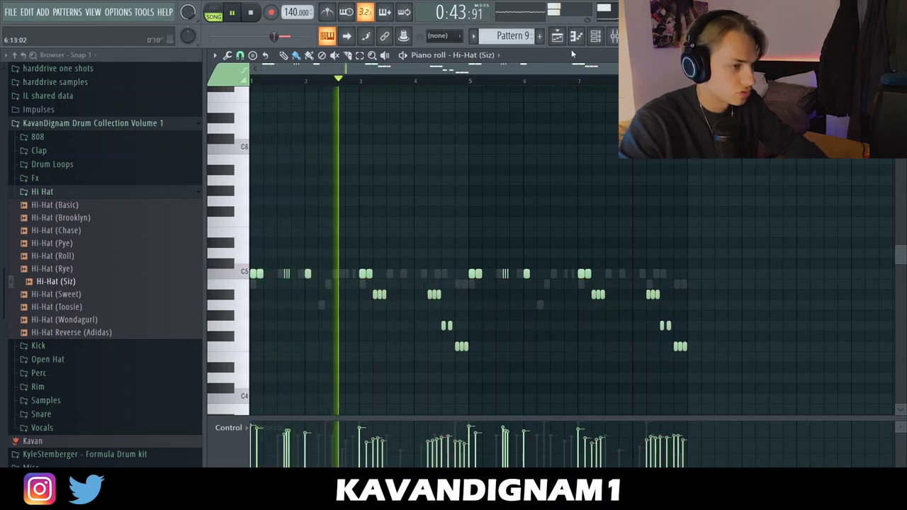
Step: Audition Fx (Wush) from the Fx folder, then load 808 (Wheezy) from the drum collection's 808 folder as a new channel
click(594, 39)
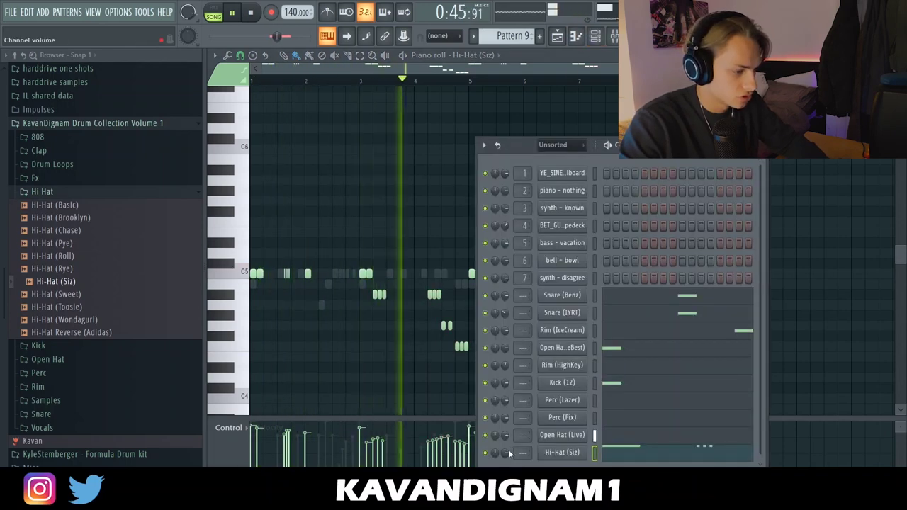
click(45, 191)
click(47, 179)
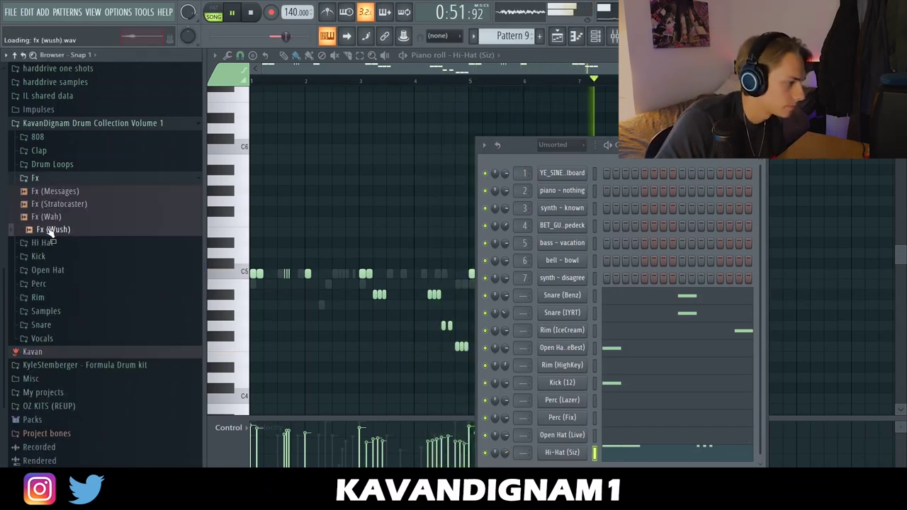
click(47, 180)
click(53, 138)
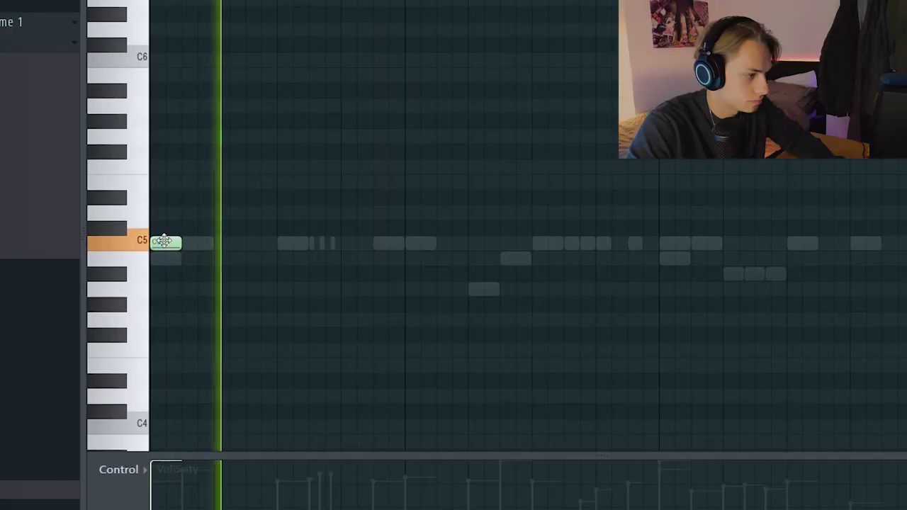
Step: Place C5 808 notes late in bar 1, twice in bar 3 and on the last beat of bar 4, and duplicate the four-bar phrase
click(354, 245)
scroll(600, 330, down, 1)
scroll(600, 331, down, 1)
click(517, 242)
click(581, 243)
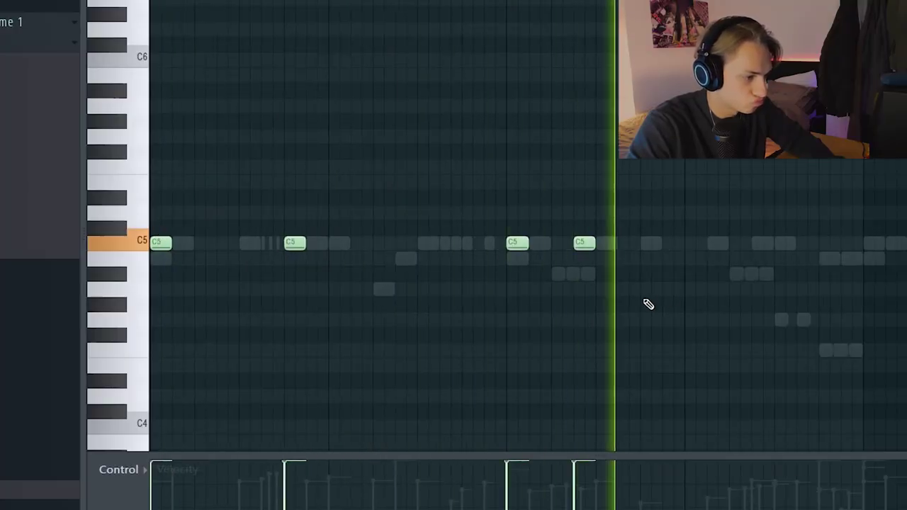
click(826, 243)
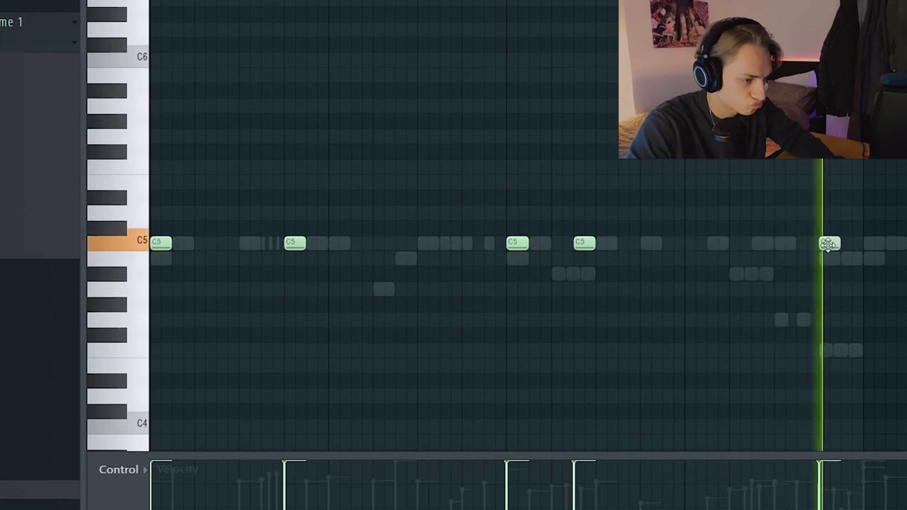
scroll(826, 243, down, 1)
key(ctrl+a)
key(ctrl+b)
key(ctrl+d)
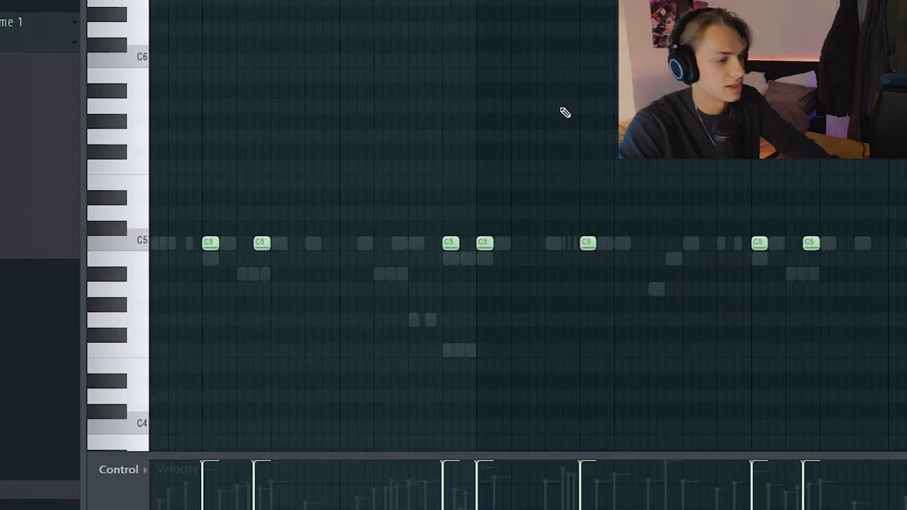
Step: Retune the 808 notes to follow the melody between D#5 and G#5, ending bar 8 with a D5 note sliding to D5 and B5
scroll(597, 116, down, 2)
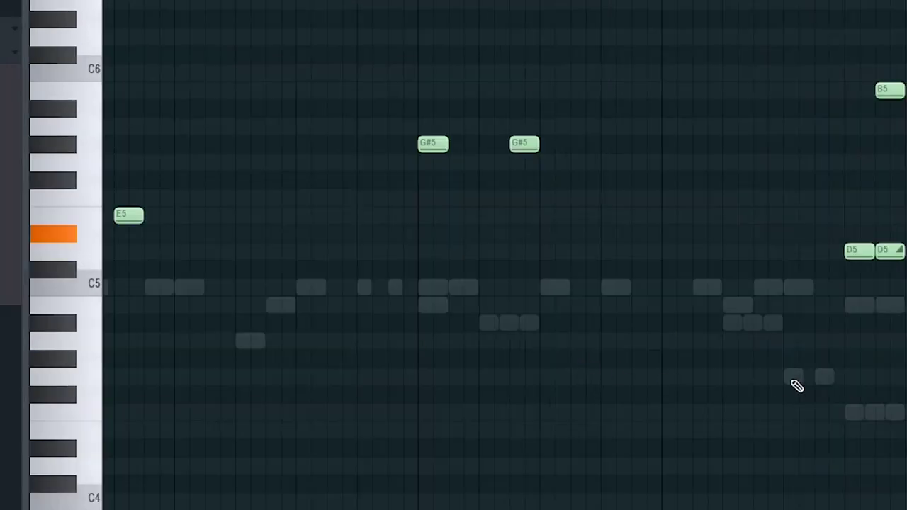
scroll(796, 384, down, 3)
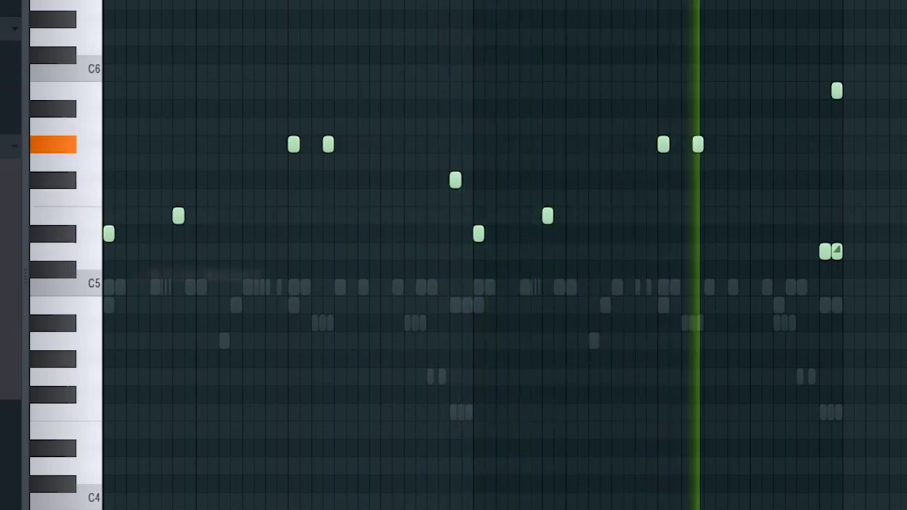
Step: Add Hi-Hat (Wondagurl) with steady C5 hits of alternating velocity across eight bars and set its channel volume to 28%
key(F6)
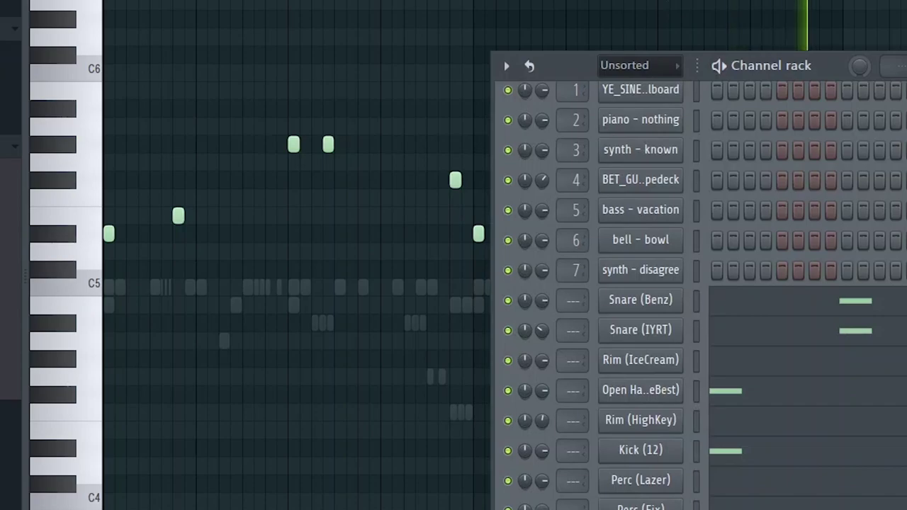
scroll(760, 203, down, 5)
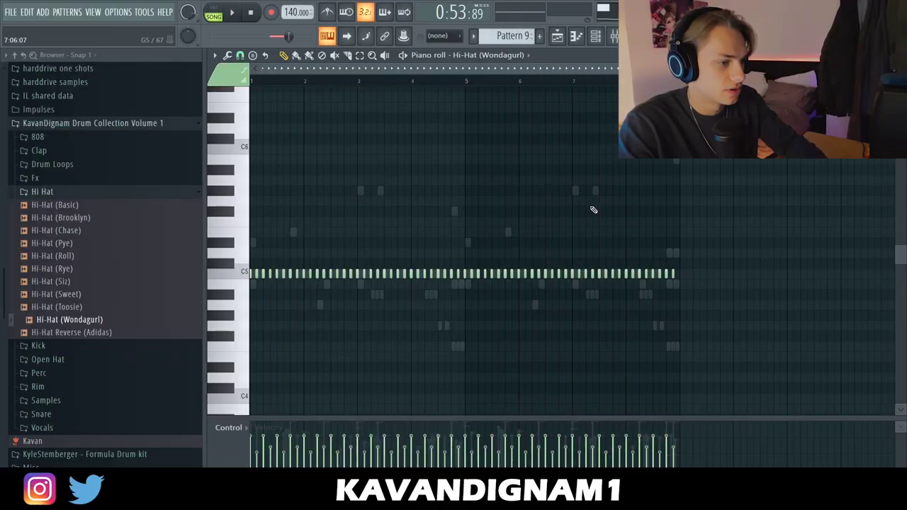
key(space)
key(F6)
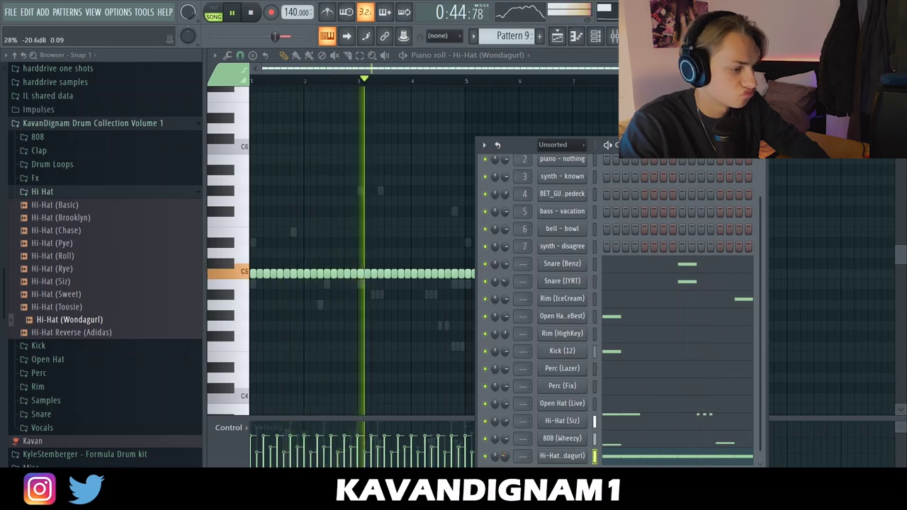
Step: Swap the 808 channel's sample for 808 (ZaySpinz) and route the drum channels to mixer tracks 15 to 26
click(63, 192)
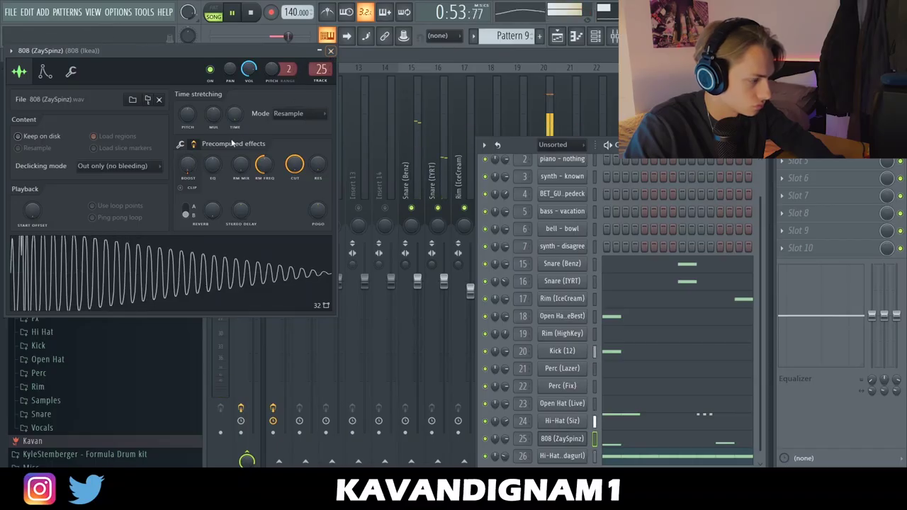
click(331, 52)
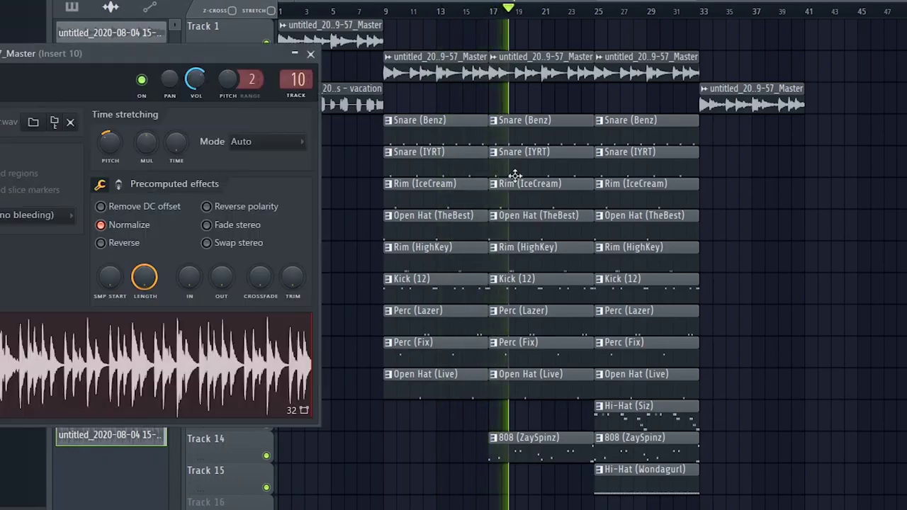
Step: Lay out the drum clips on tracks 4 to 15 from bar 9 through bar 40, starting the 808 at bar 17
click(309, 97)
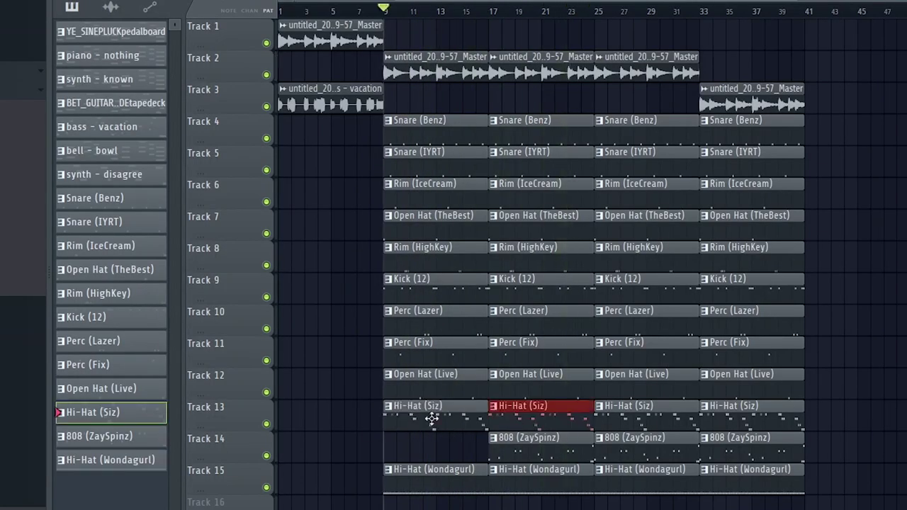
click(498, 428)
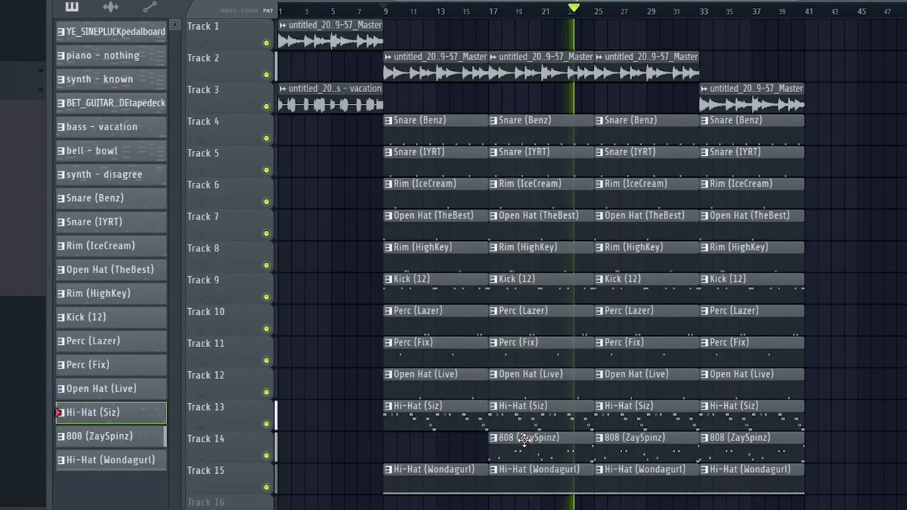
Step: Delete the Perc (Lazer), Kick (12) and Rim (HighKey) clips at bar 25 and the Rim (HighKey) clip at bar 33
right_click(643, 317)
right_click(643, 285)
right_click(643, 253)
right_click(750, 255)
Step: Extend the arrangement past bar 33 with melody clips on tracks 1 to 3 and a repeat of the drum section from bar 57
drag(750, 100, 895, 99)
drag(697, 71, 830, 71)
drag(753, 68, 752, 99)
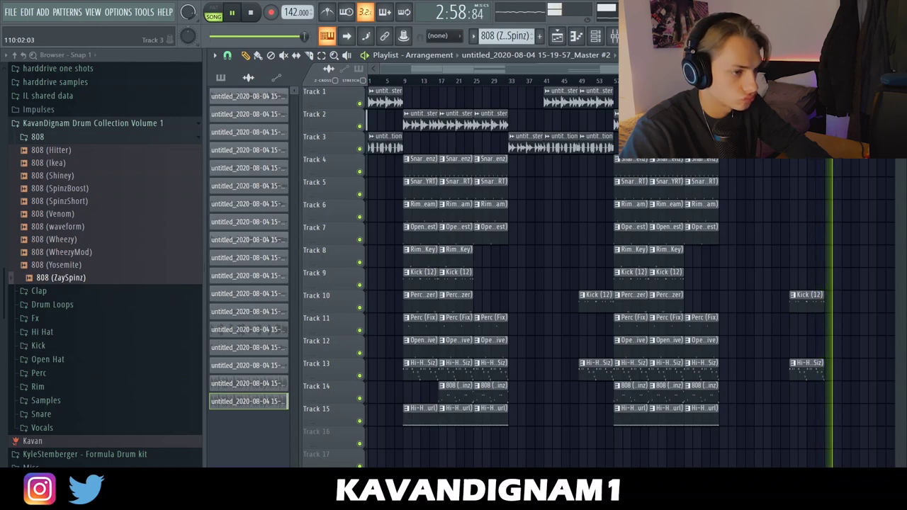
scroll(839, 145, down, 2)
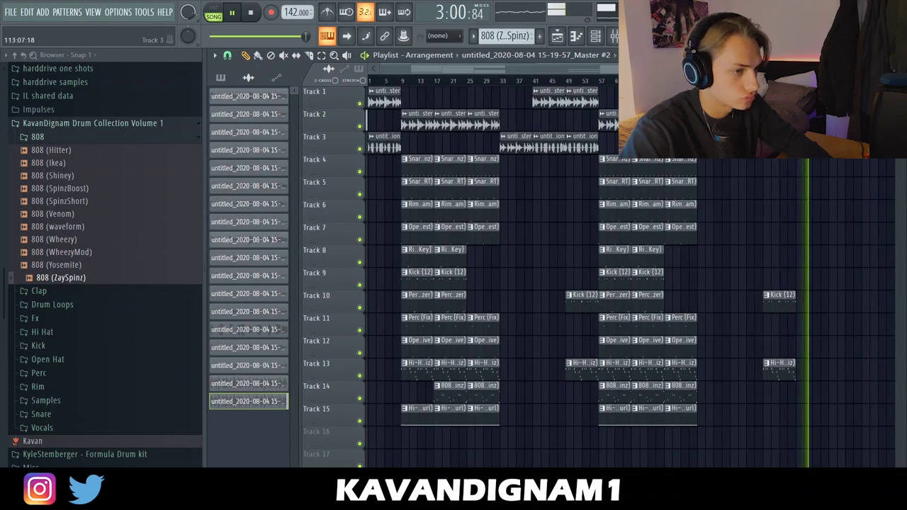